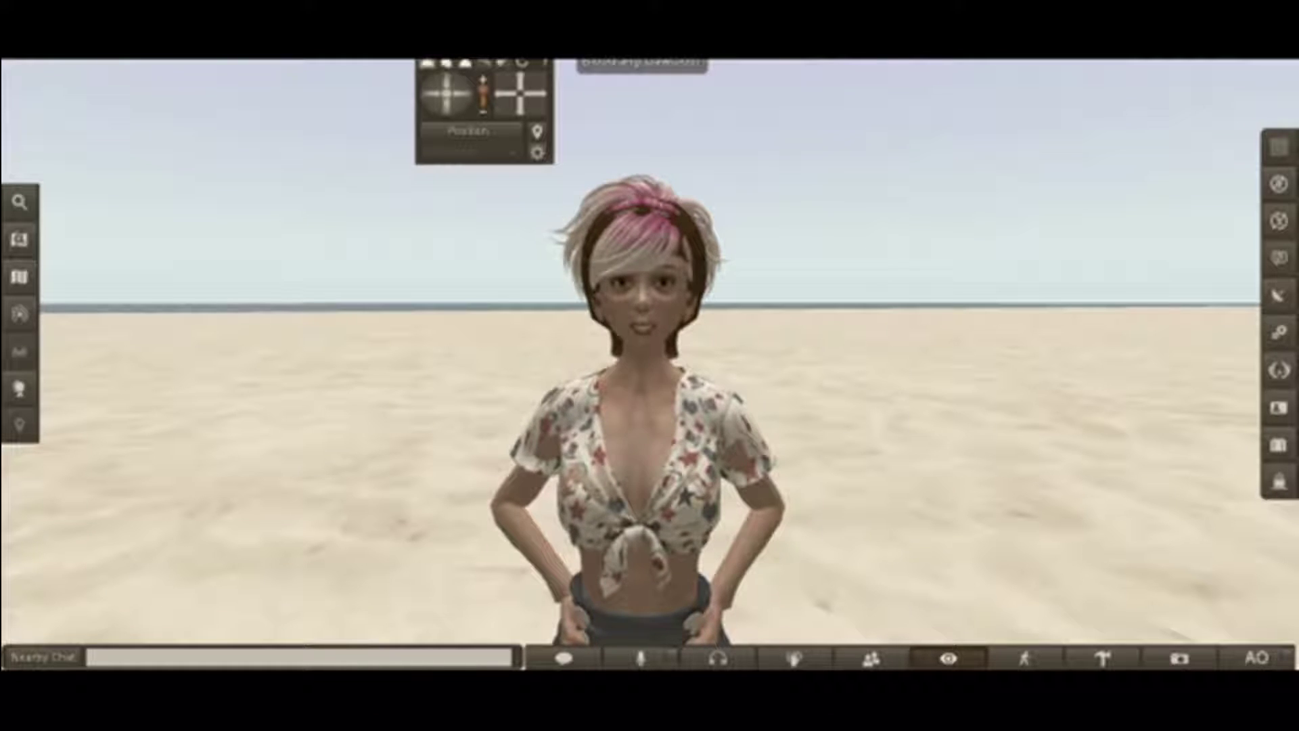
pyautogui.keyDown('alt'); pyautogui.click(645, 473); pyautogui.keyUp('alt')
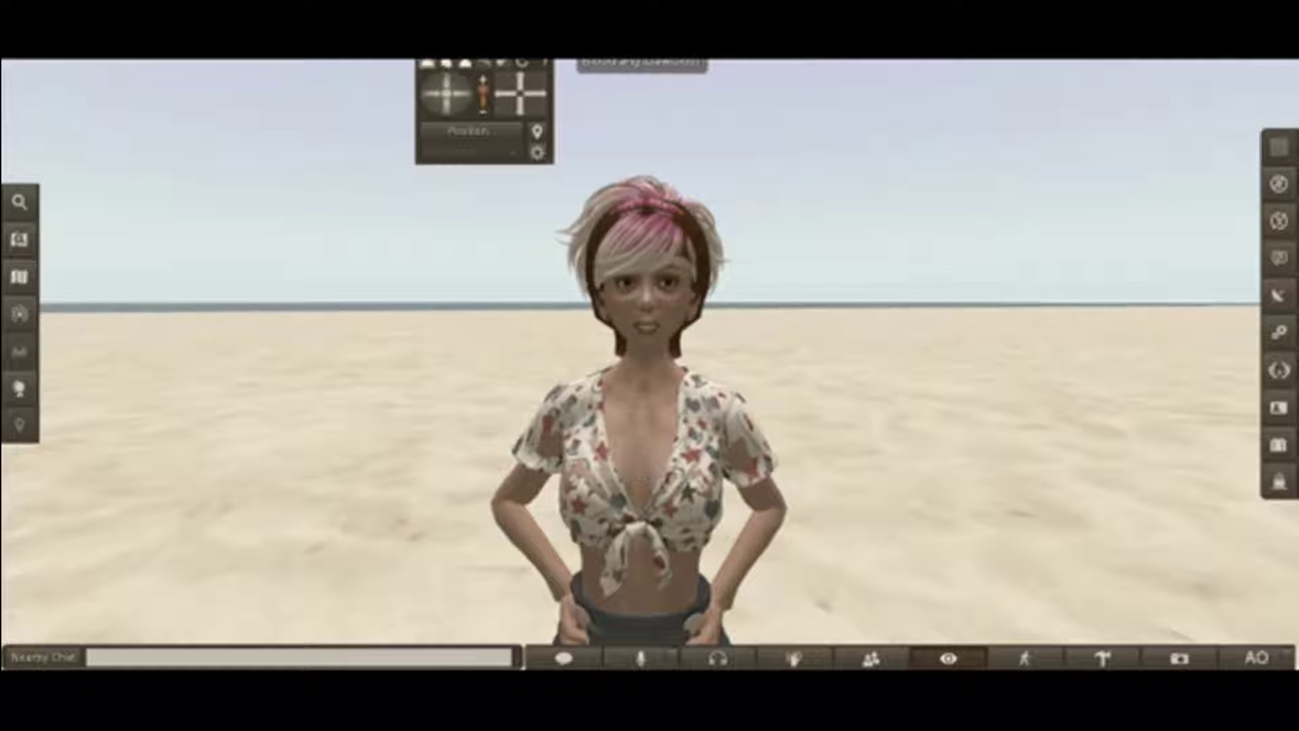
pyautogui.press('Up')
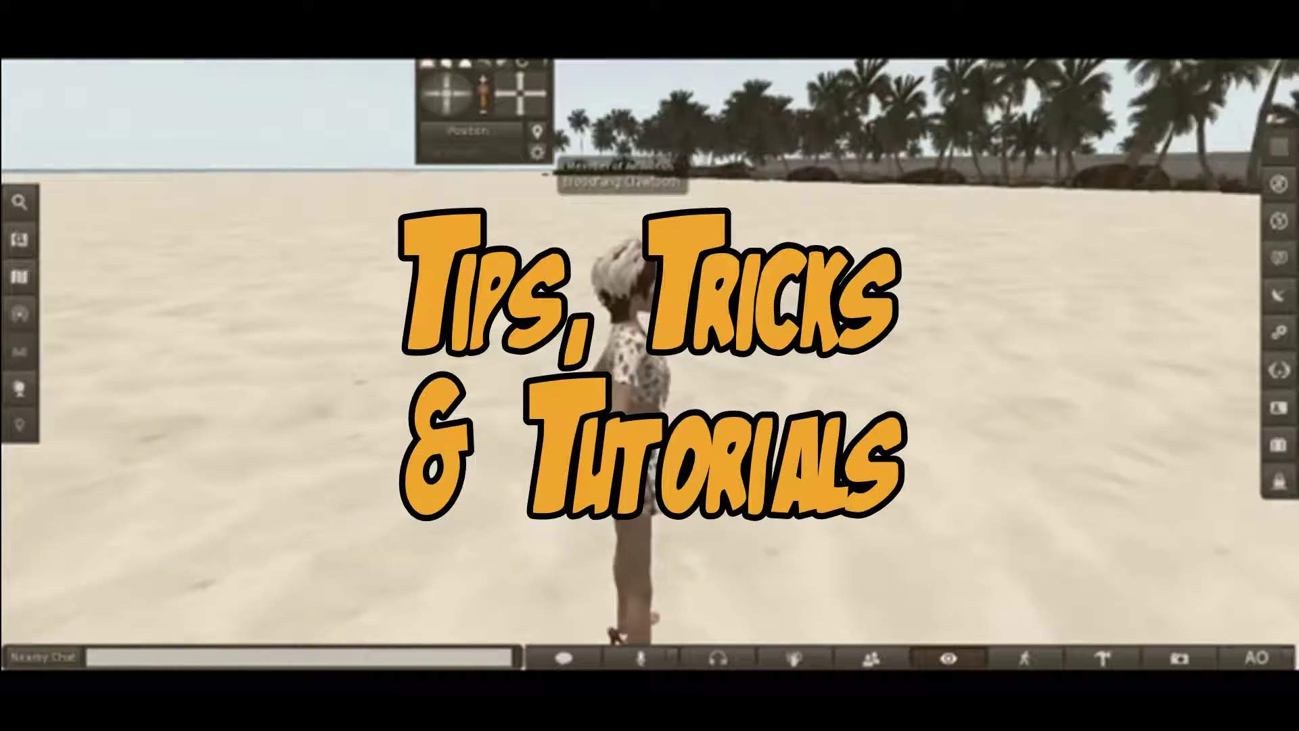
pyautogui.press('Right')
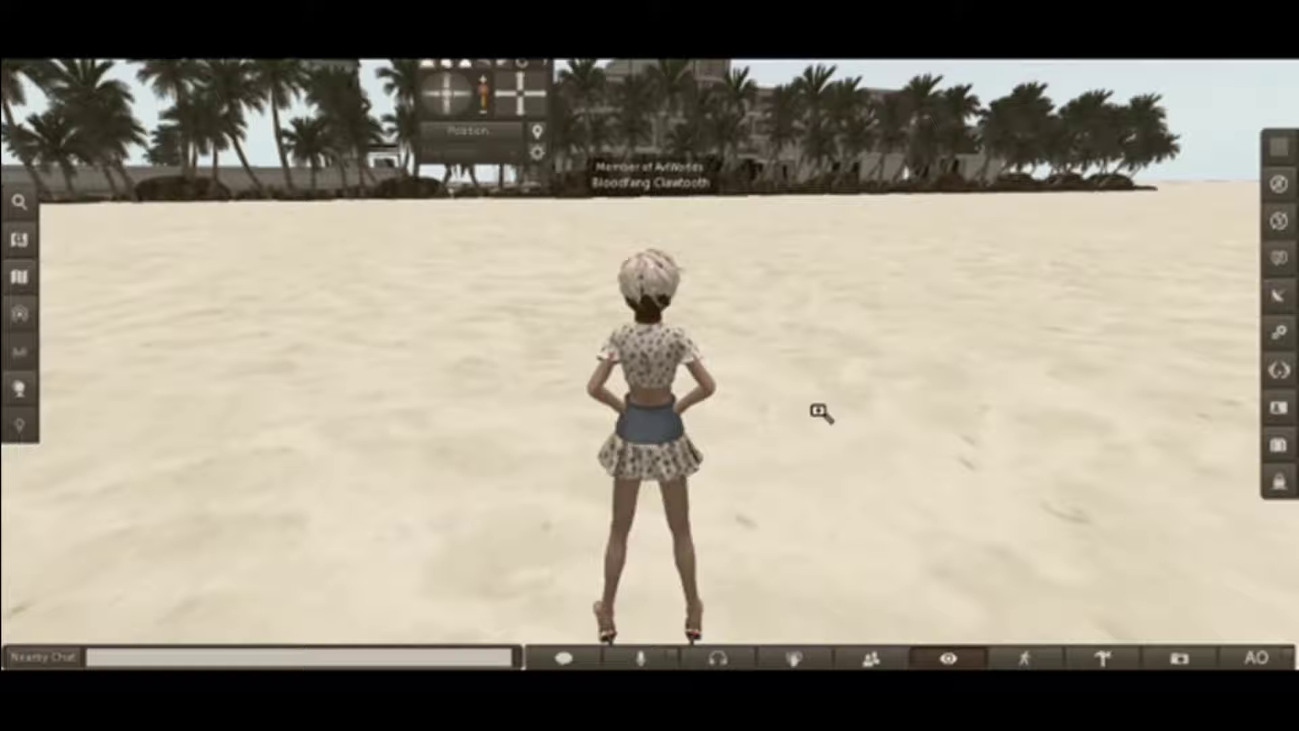
# Rez a box prim on the open sand beside the avatar and show its object parameters
pyautogui.hotkey('alt', 'Left')
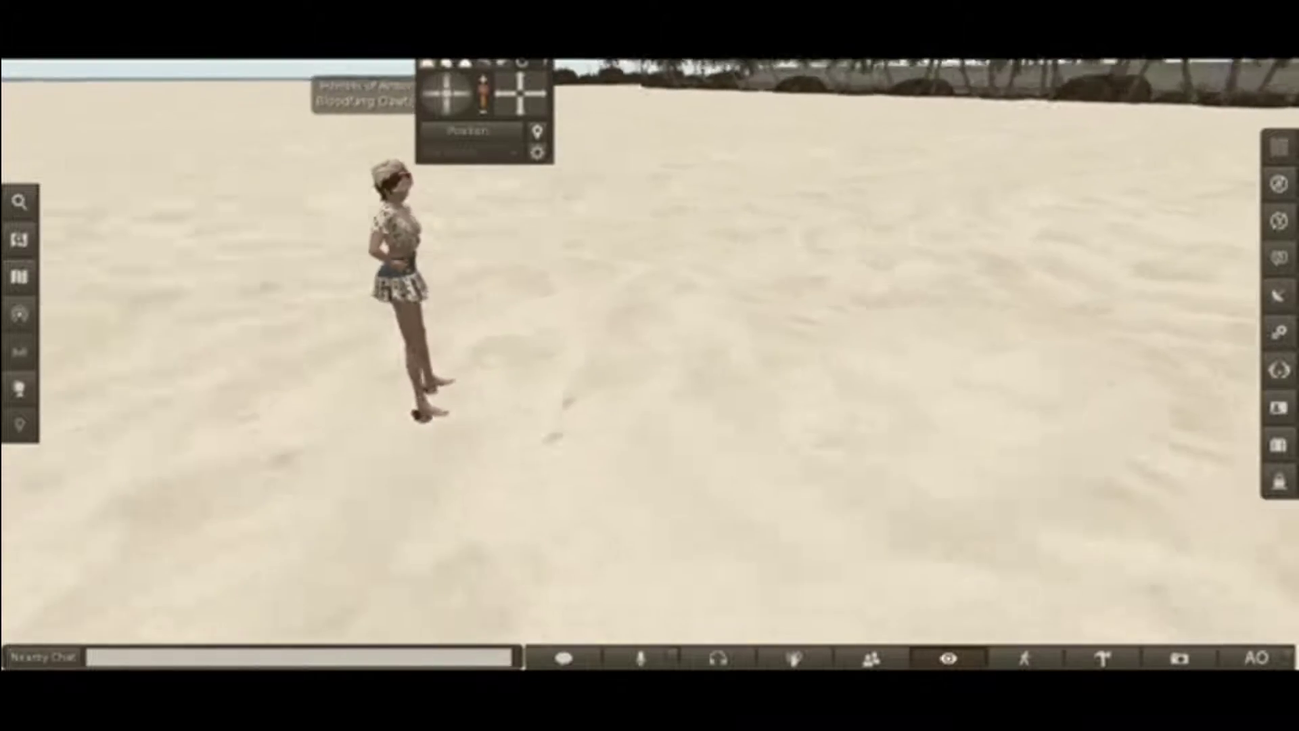
pyautogui.hotkey('alt', 'pageup')
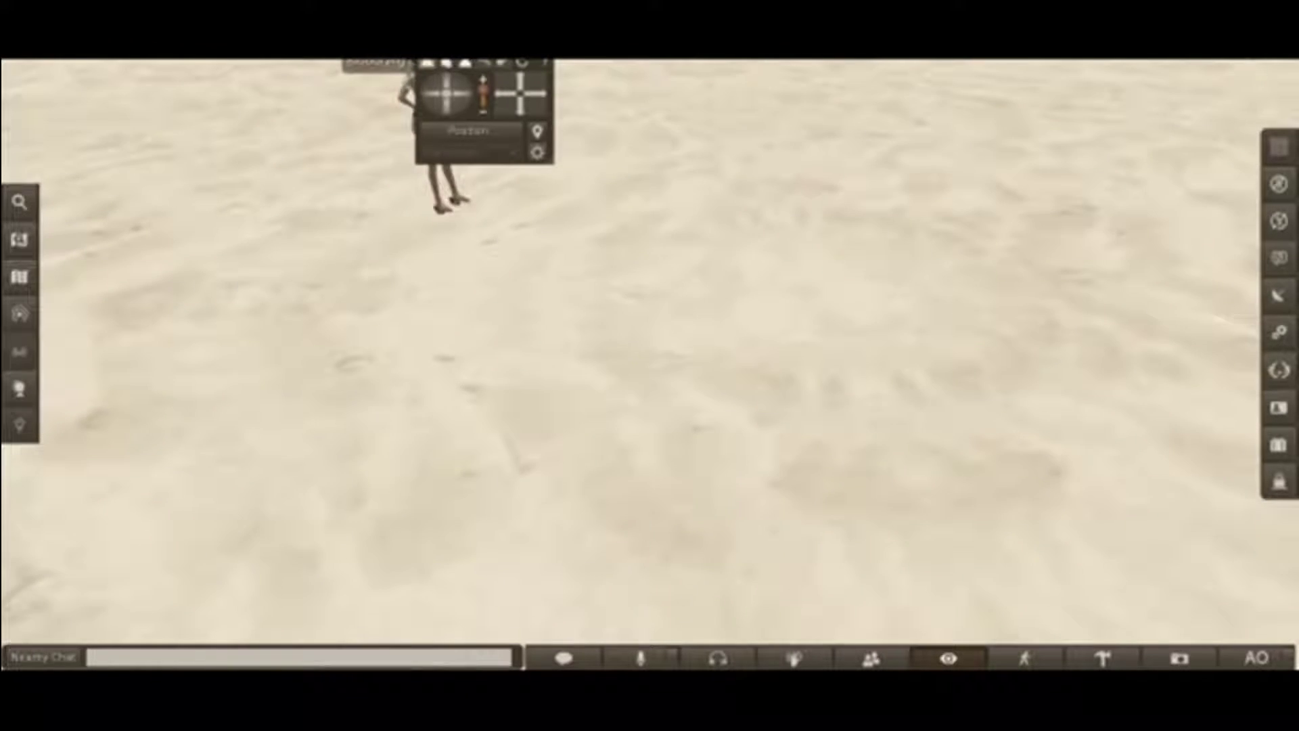
pyautogui.click(520, 81)
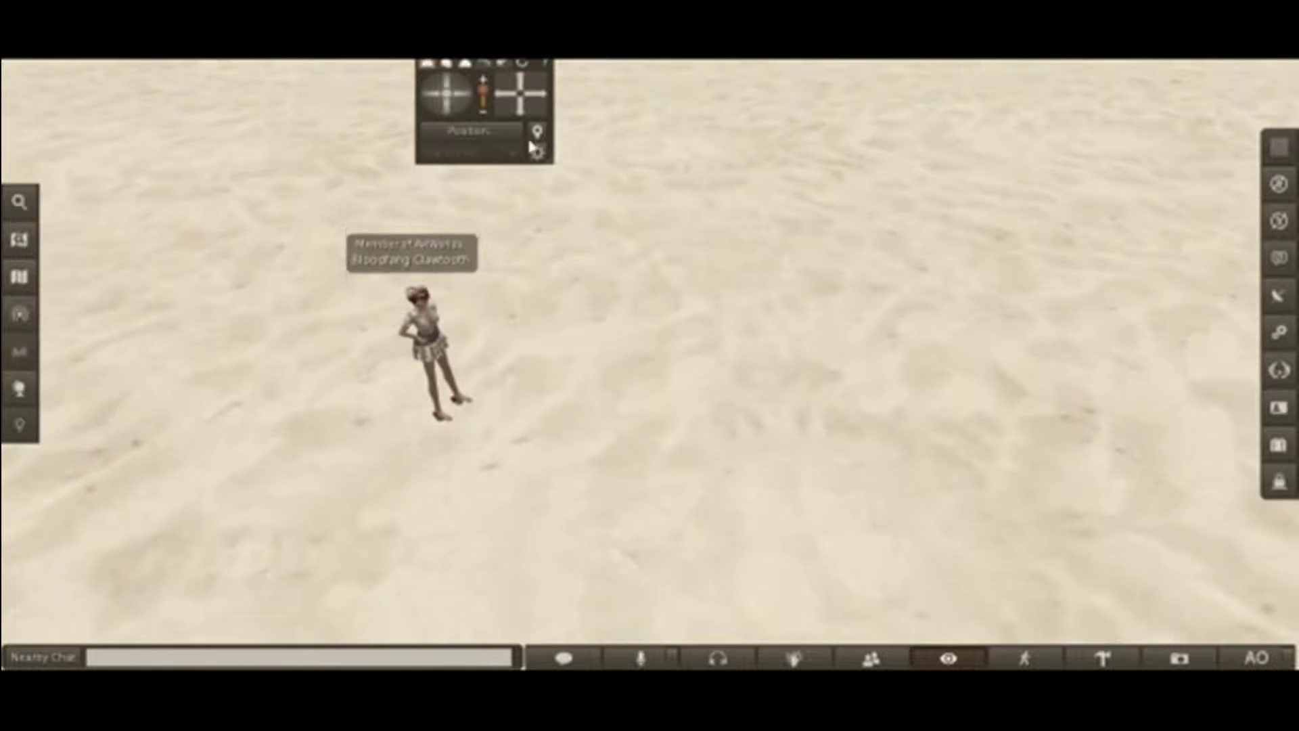
pyautogui.scroll(3, 911, 374)
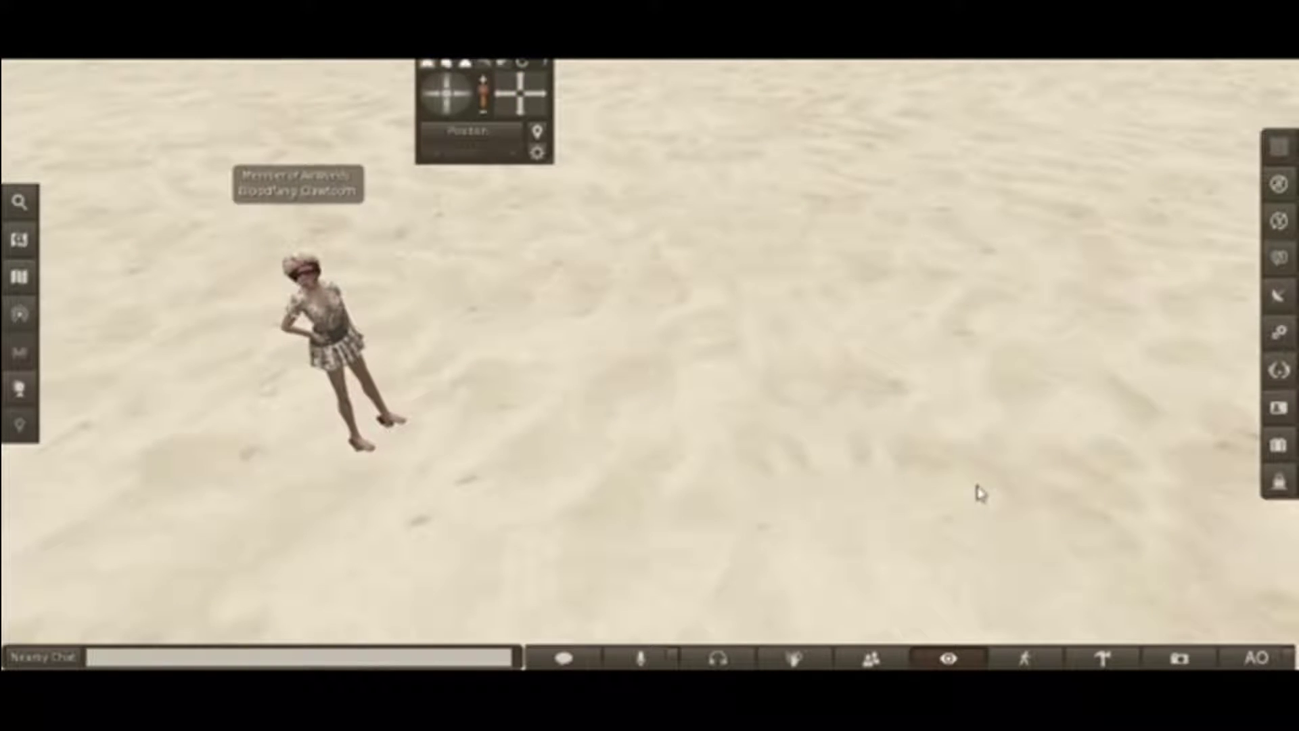
pyautogui.click(1103, 658)
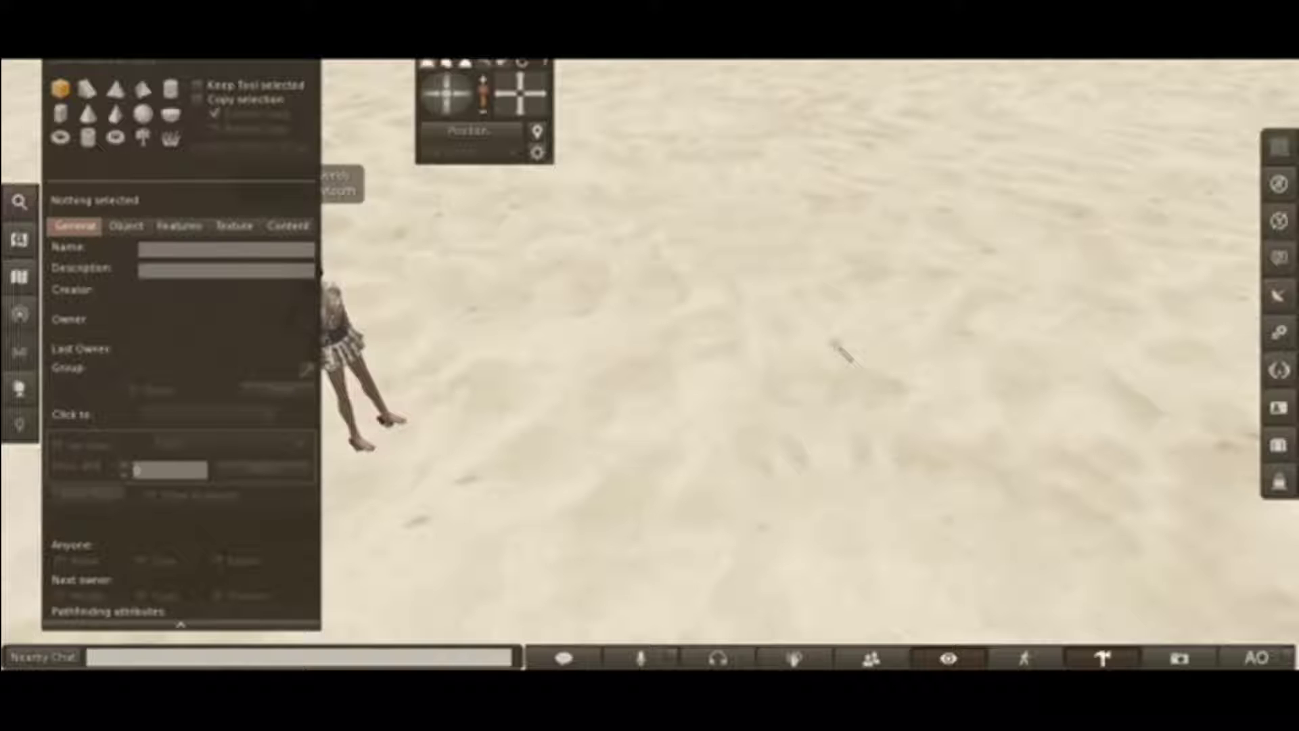
pyautogui.click(126, 226)
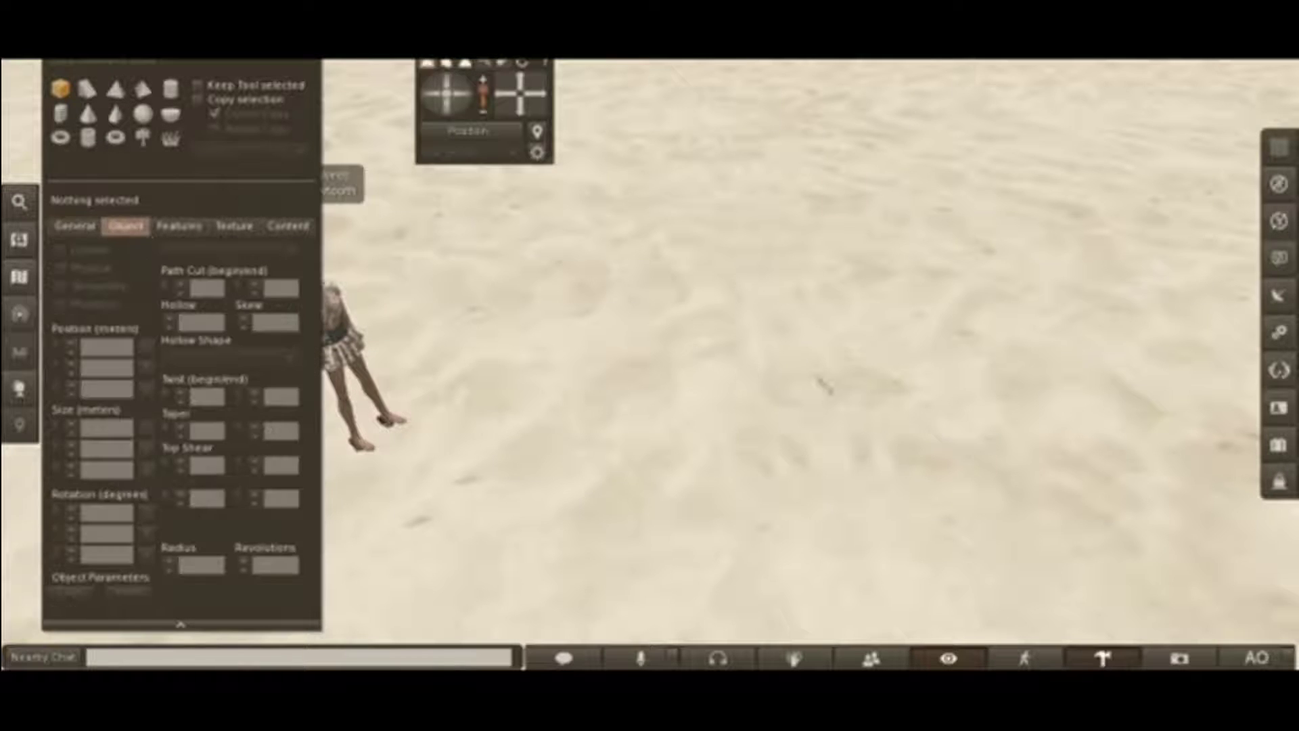
pyautogui.click(900, 424)
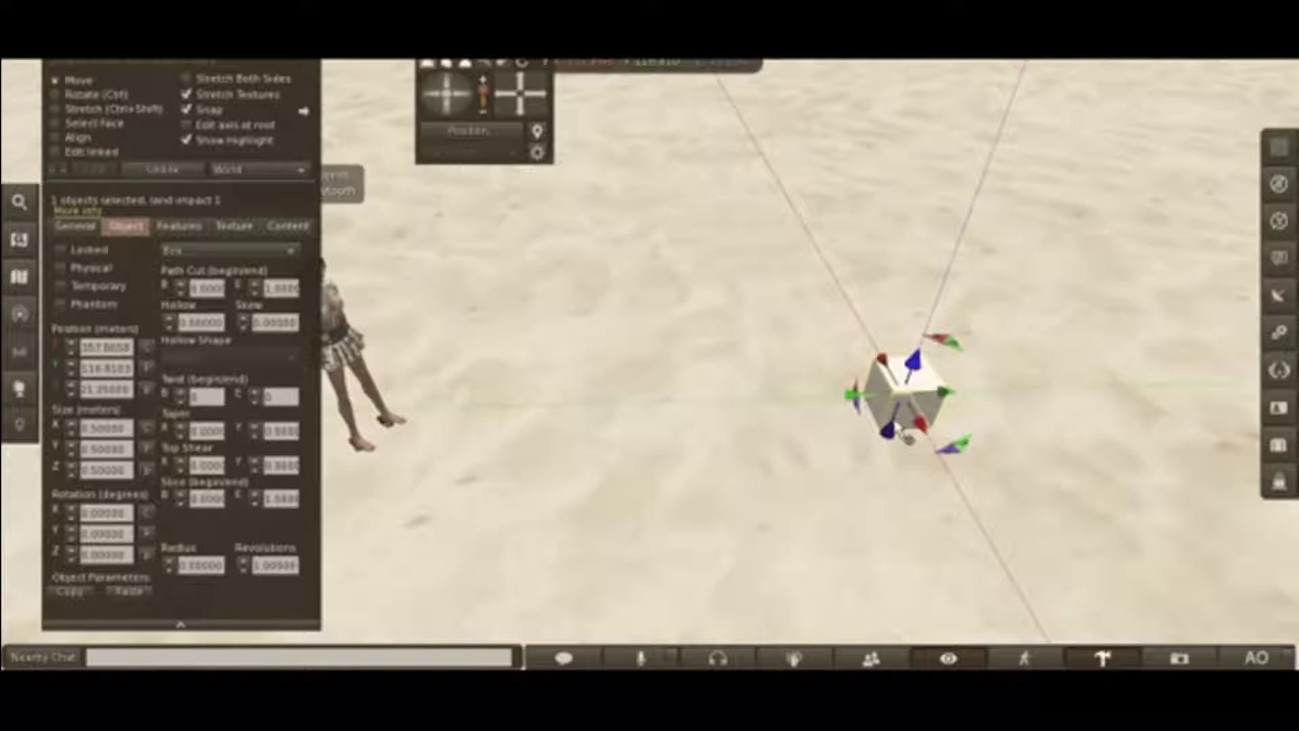
# Change the box into a sphere and set its dimple end to 0.5 to make a half sphere
pyautogui.click(172, 250)
pyautogui.click(194, 307)
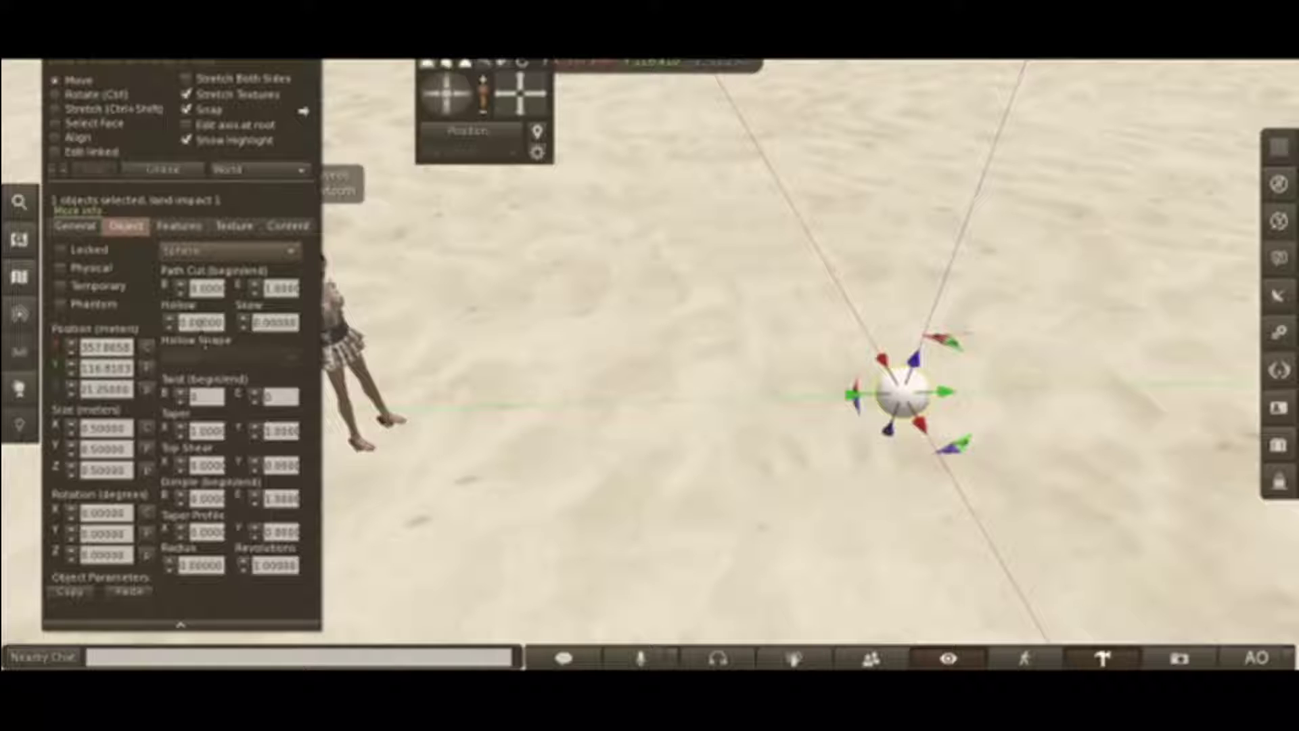
pyautogui.click(169, 320)
pyautogui.moveTo(279, 498); pyautogui.dragTo(271, 499)
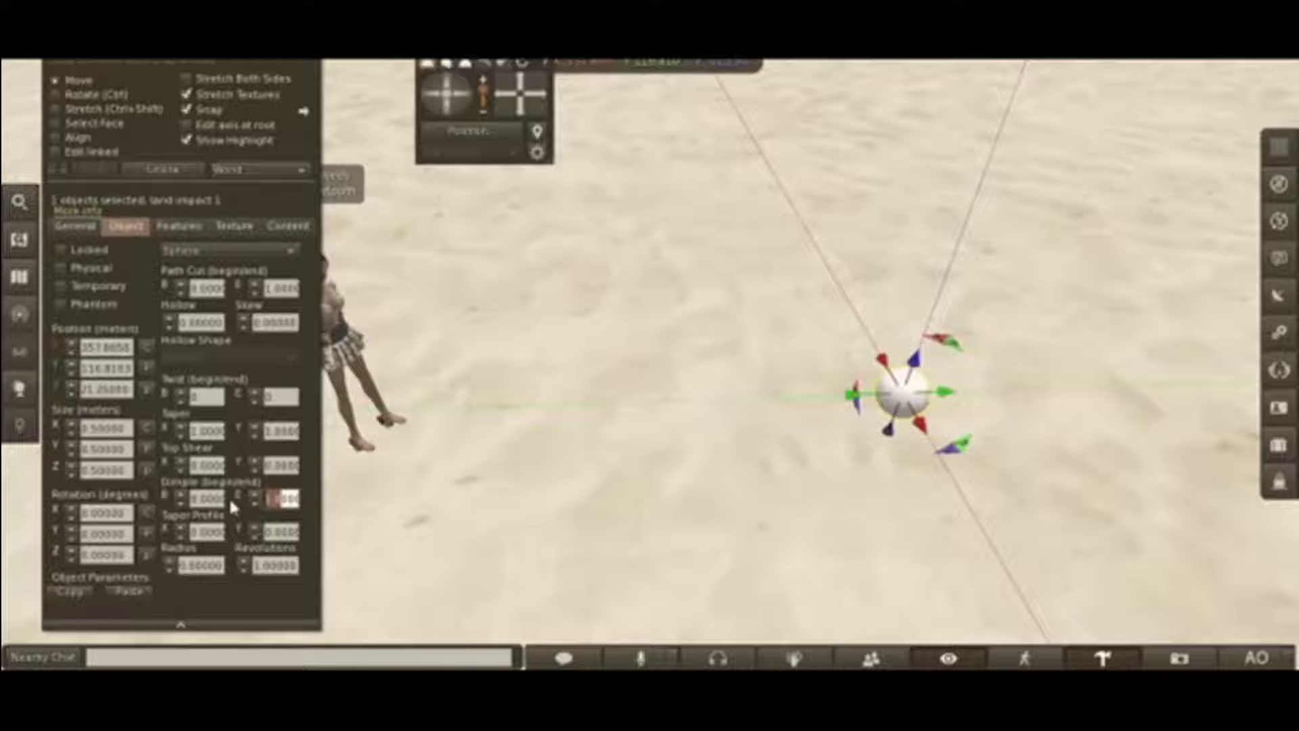
pyautogui.write('0.8')
pyautogui.press('Return')
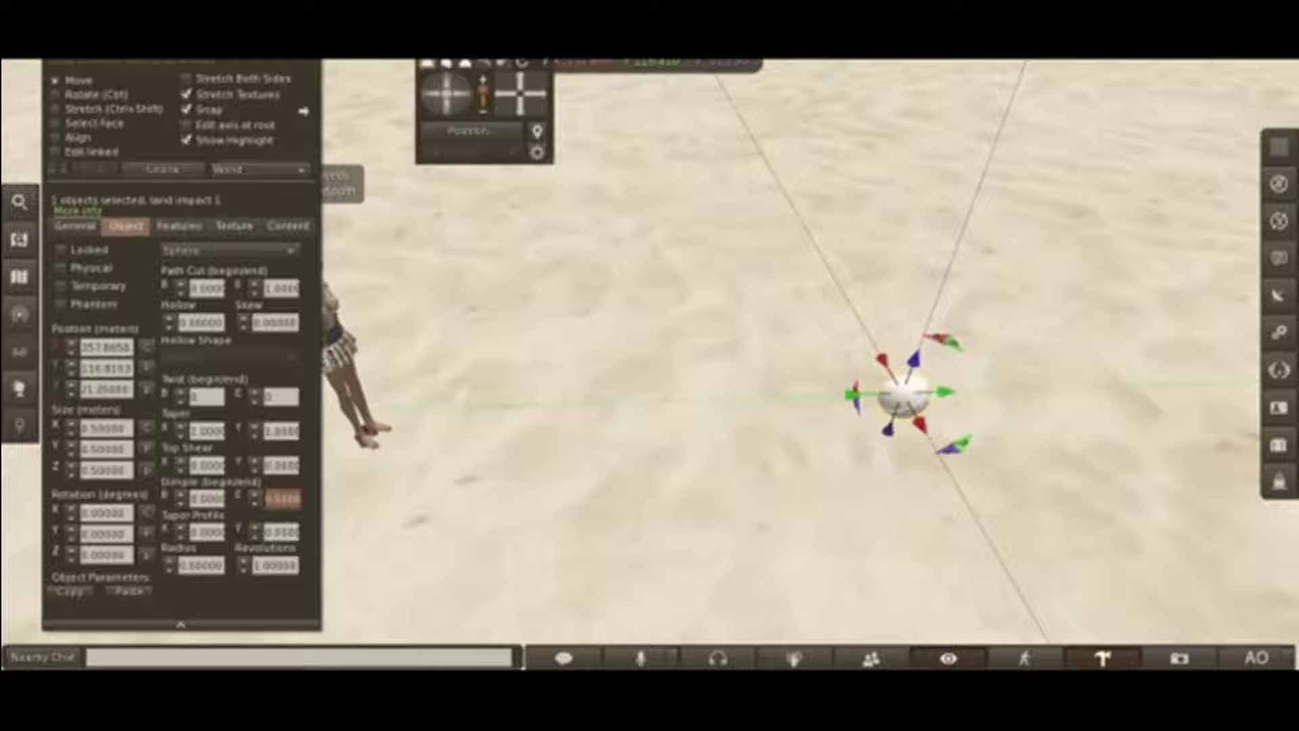
# Rotate the half sphere 90 degrees about Y and place a copy straight above it at about Z 21.84 m
pyautogui.keyDown('alt'); pyautogui.moveTo(905, 399); pyautogui.dragTo(1055, 166); pyautogui.keyUp('alt')
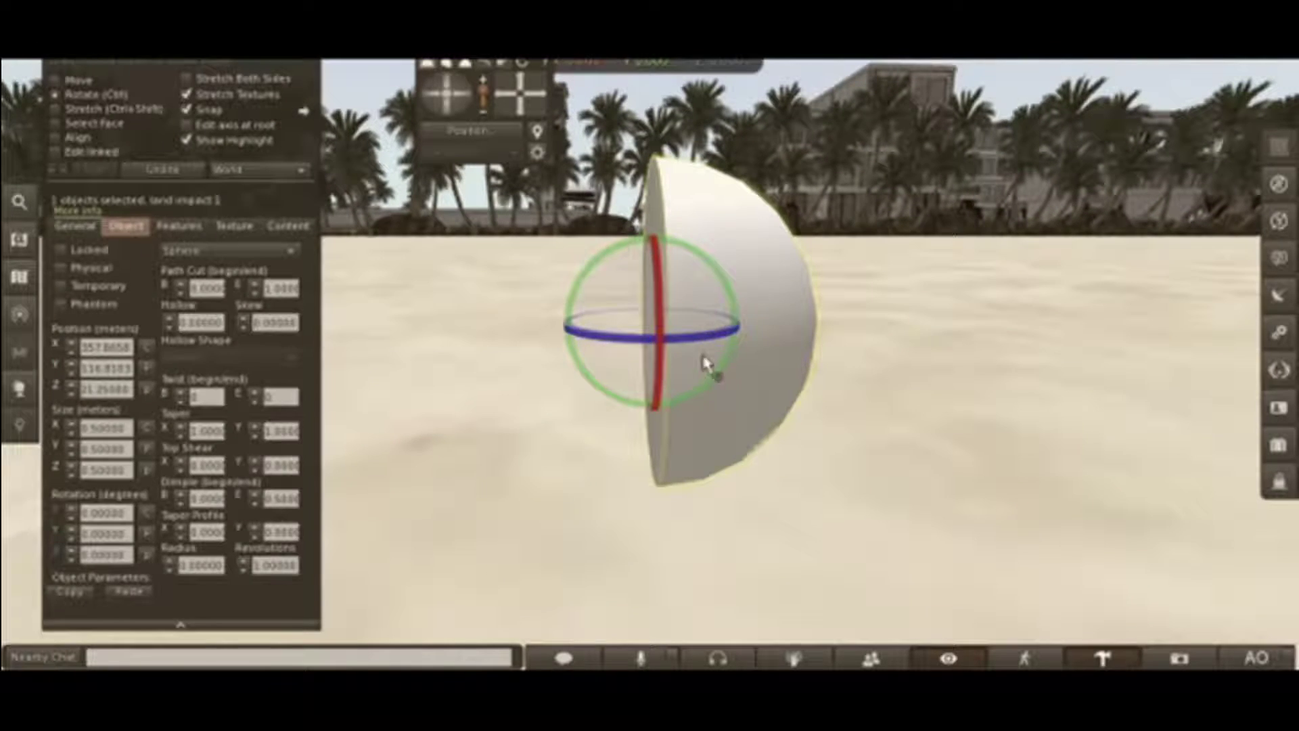
pyautogui.keyDown('ctrl'); pyautogui.moveTo(705, 261); pyautogui.dragTo(862, 326); pyautogui.keyUp('ctrl')
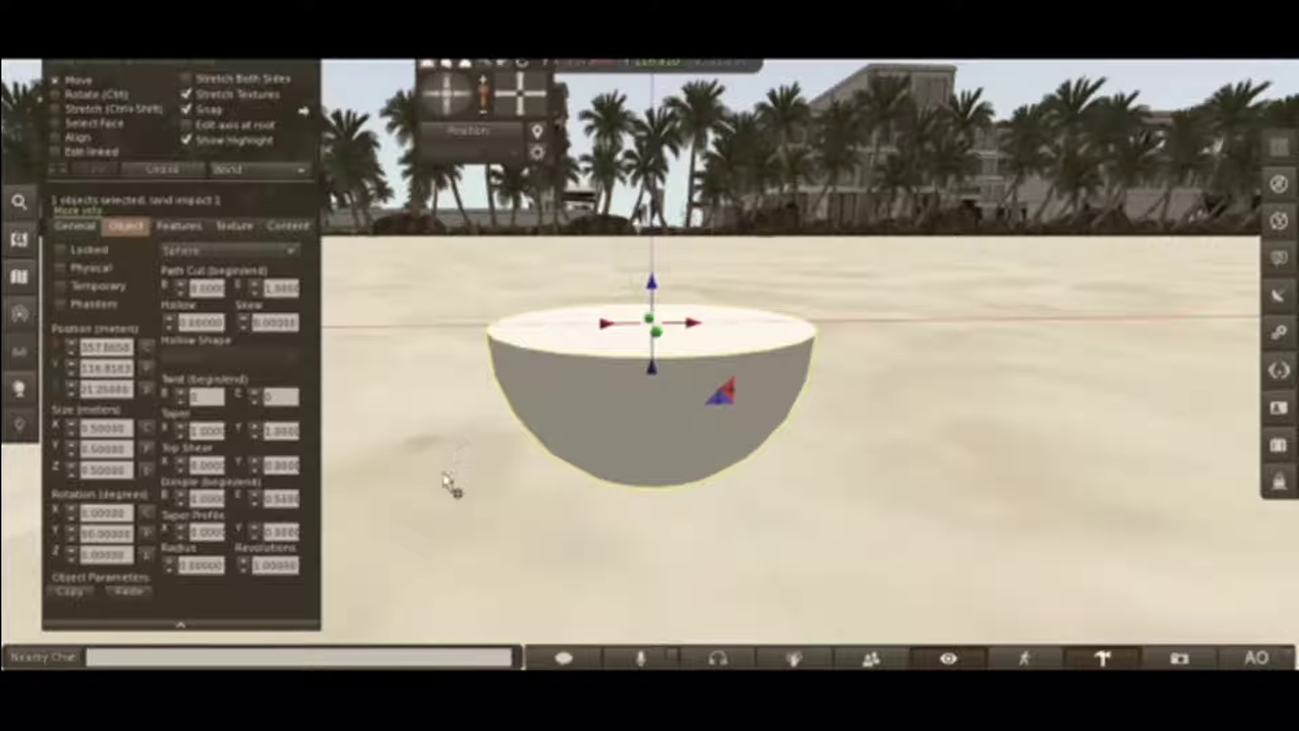
pyautogui.keyDown('alt'); pyautogui.moveTo(705, 350); pyautogui.dragTo(713, 255); pyautogui.keyUp('alt')
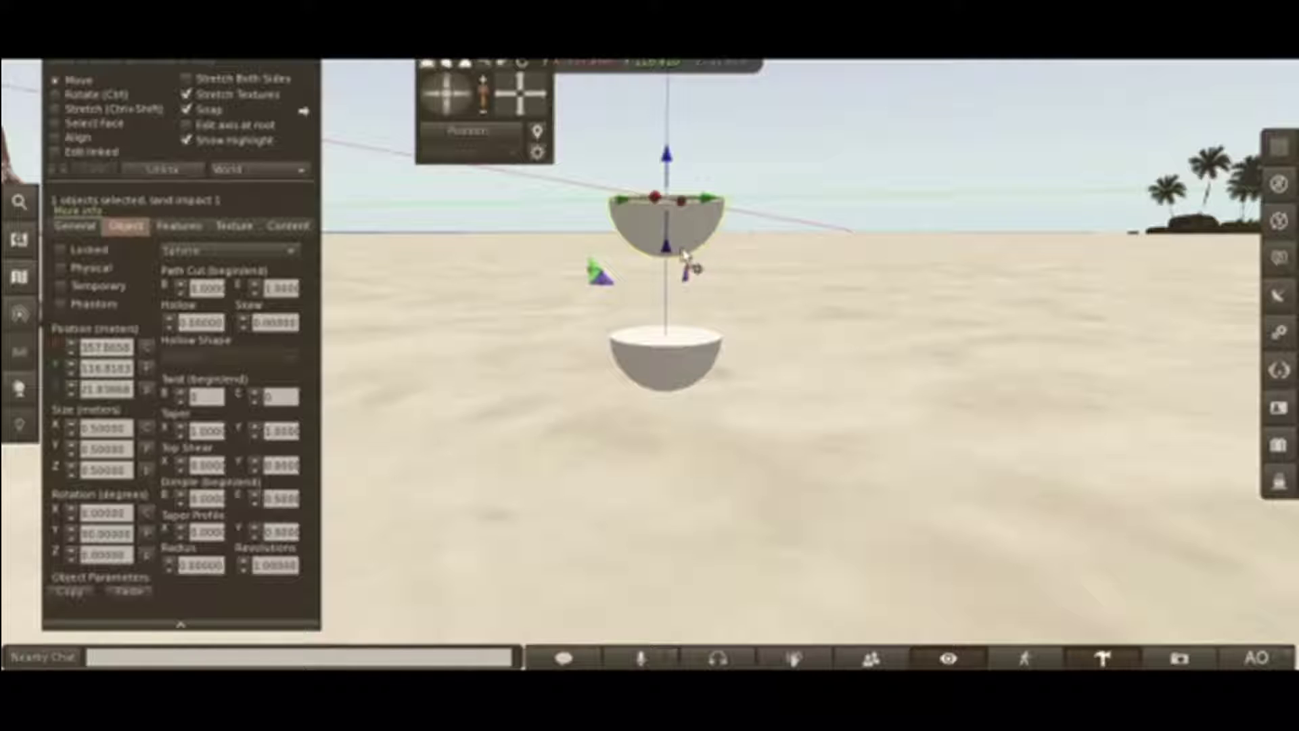
# Hollow the upper copy to about 99 and set its dimple end to 1.0 to make a full sphere
pyautogui.click(174, 320)
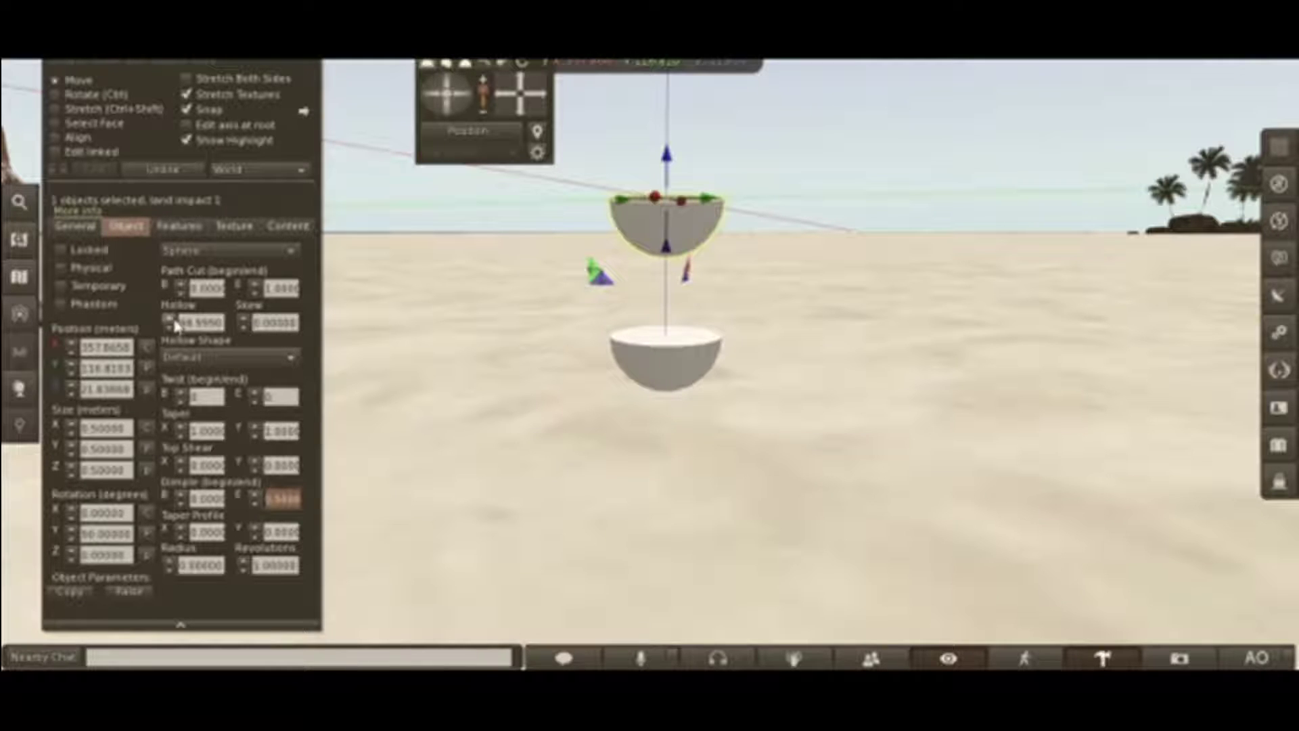
pyautogui.click(256, 496)
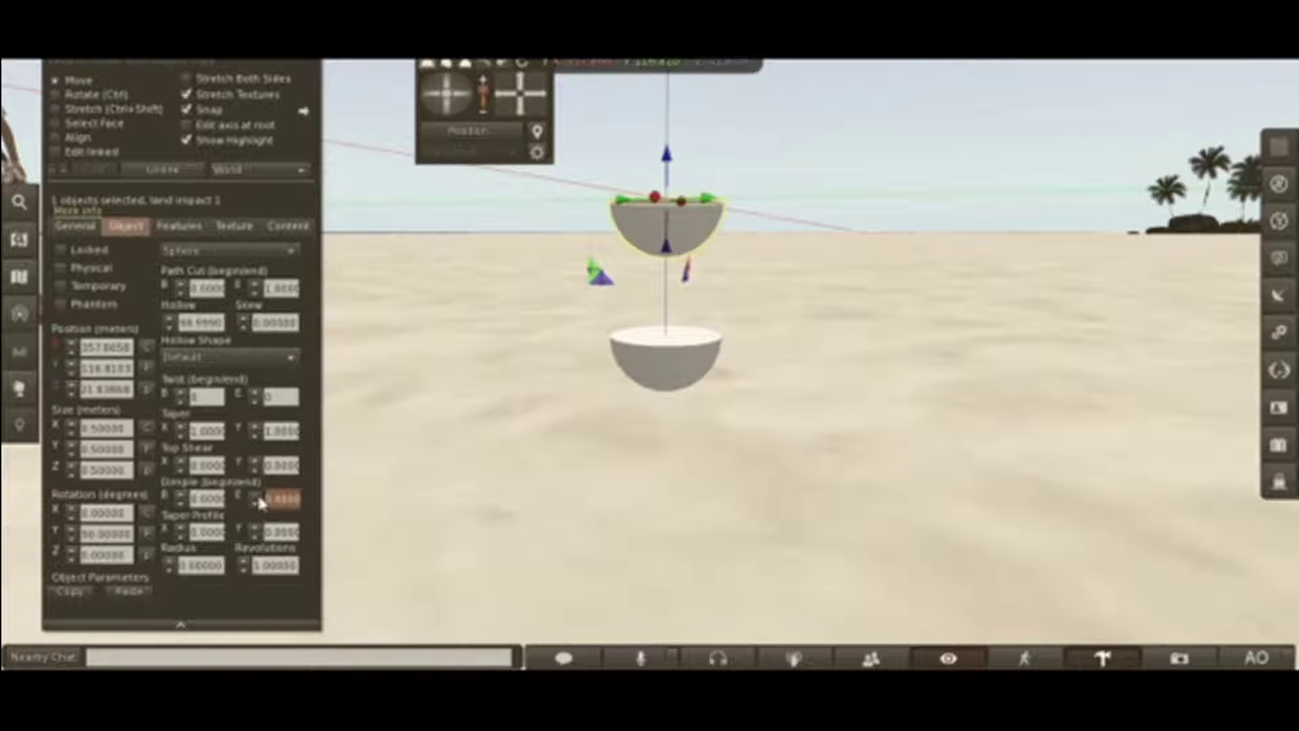
pyautogui.click(257, 496)
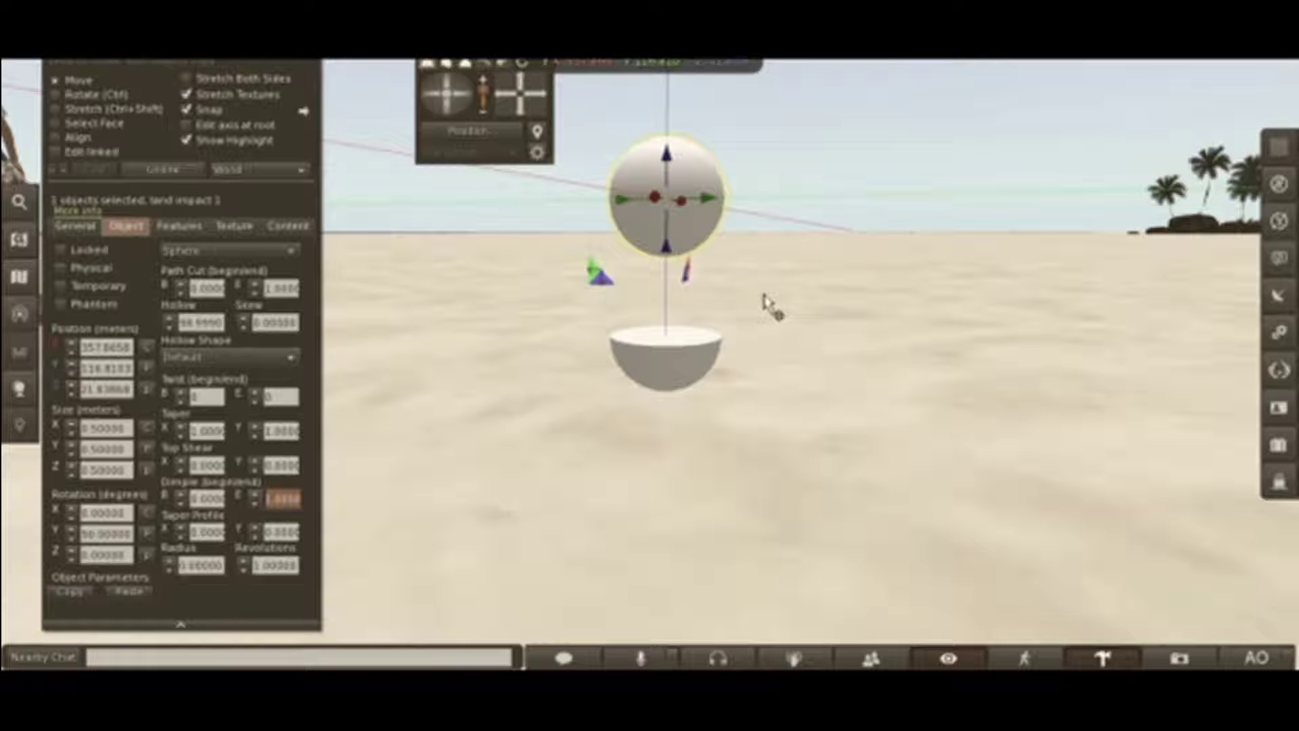
# Select both the half sphere and the upper sphere and enable Full Bright on them
pyautogui.press('ctrl')
pyautogui.click(700, 365)
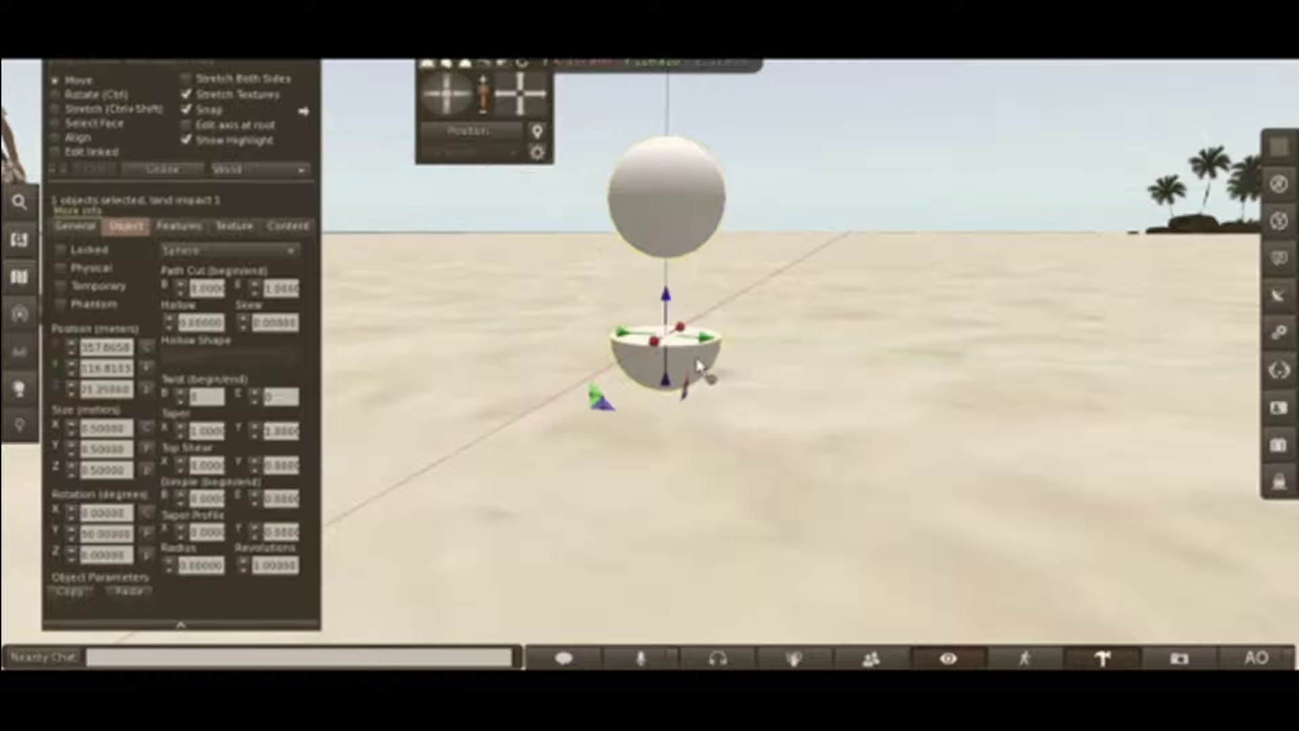
pyautogui.keyDown('shift'); pyautogui.click(677, 223); pyautogui.keyUp('shift')
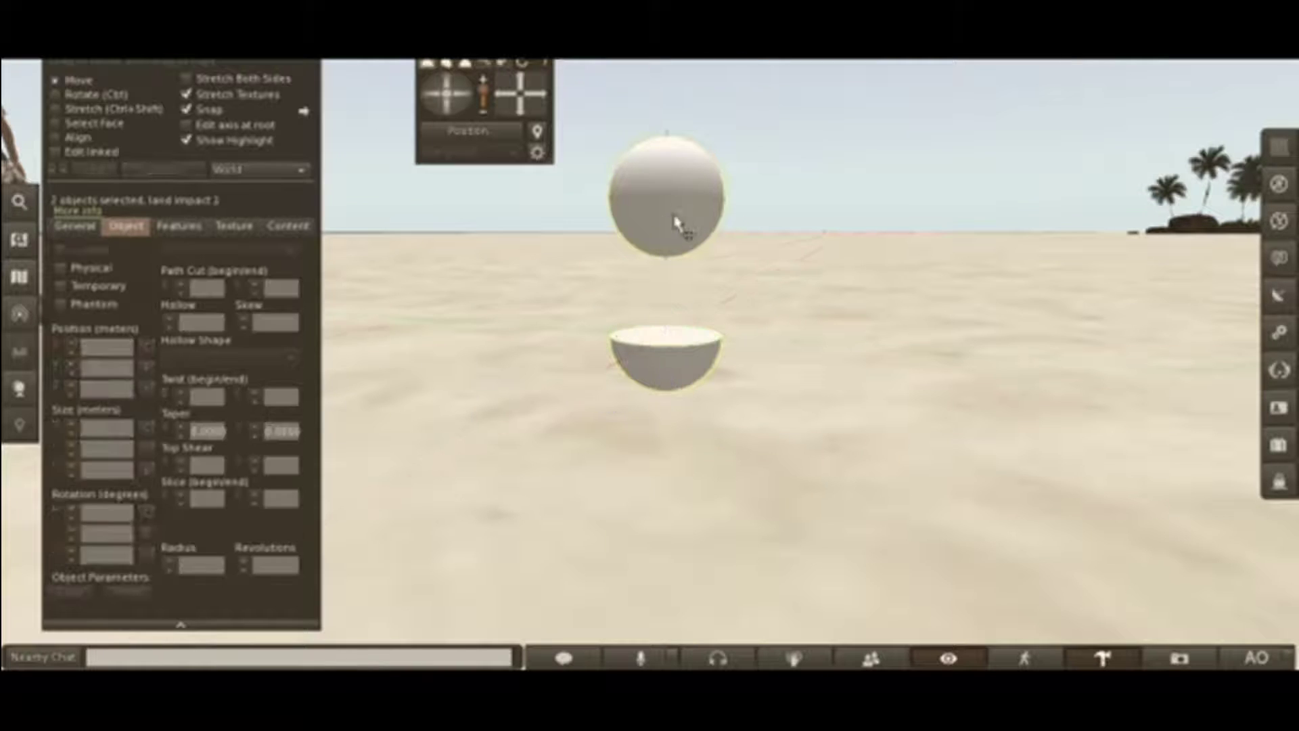
pyautogui.click(233, 226)
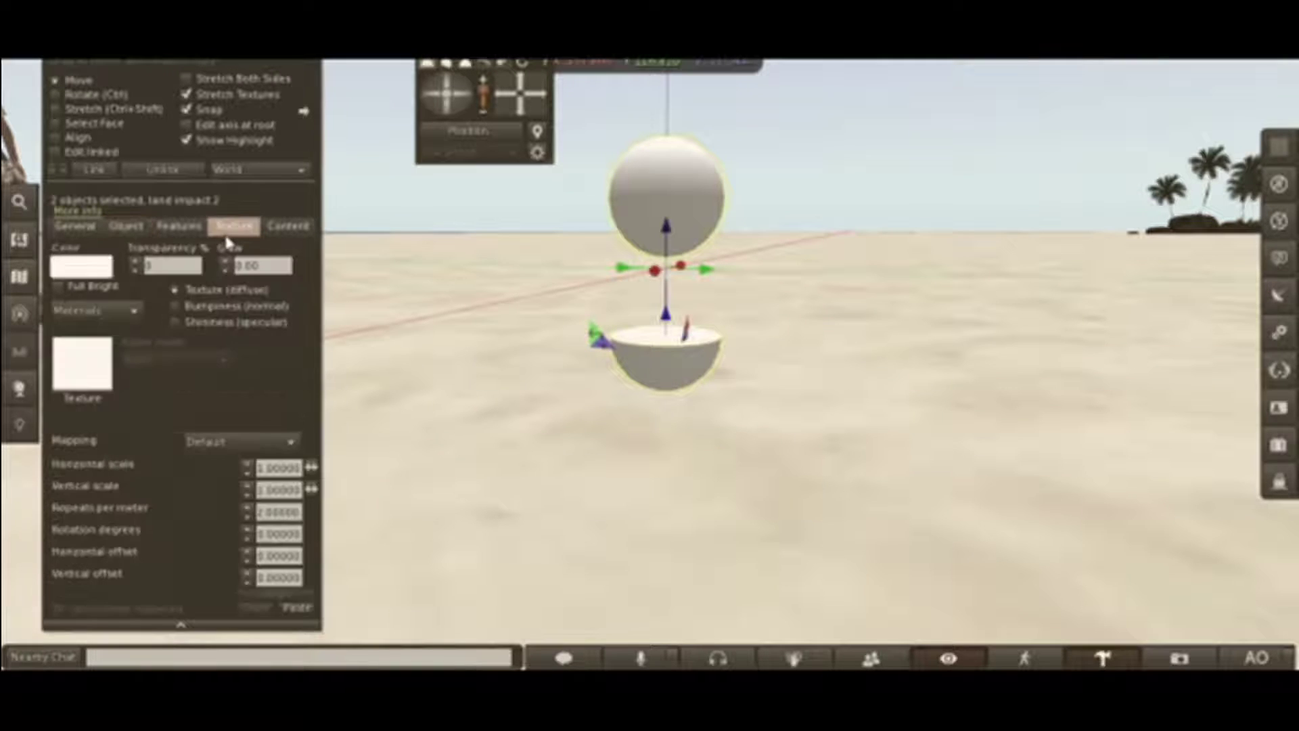
pyautogui.click(87, 285)
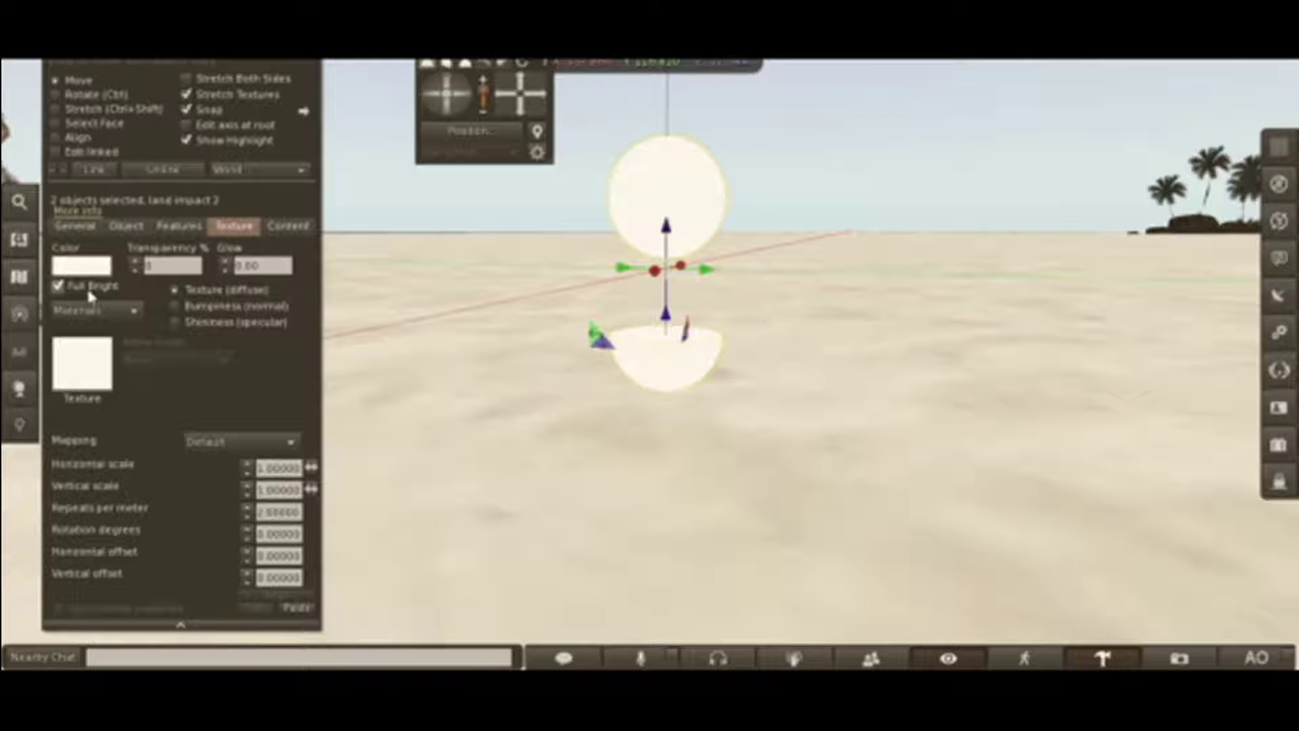
# Set the transparency of the upper sphere's outer face alone to 100%
pyautogui.click(654, 531)
pyautogui.click(690, 226)
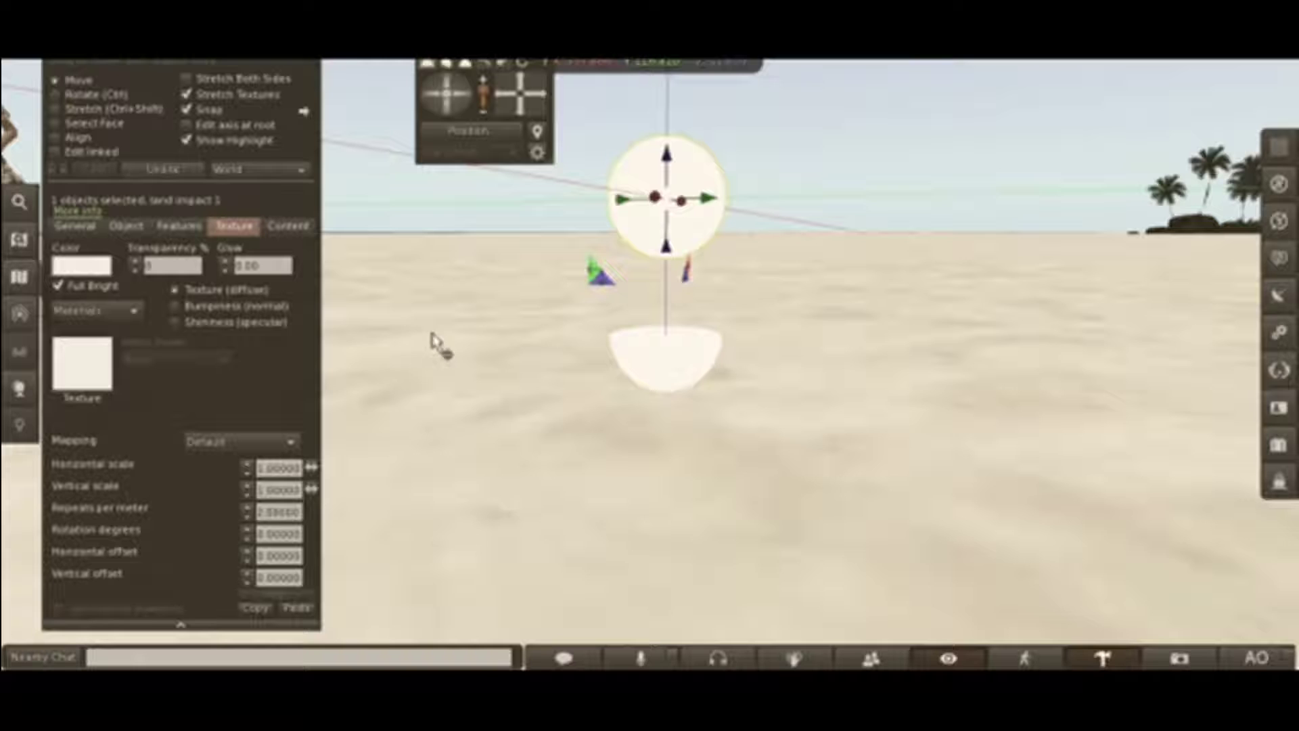
pyautogui.click(101, 122)
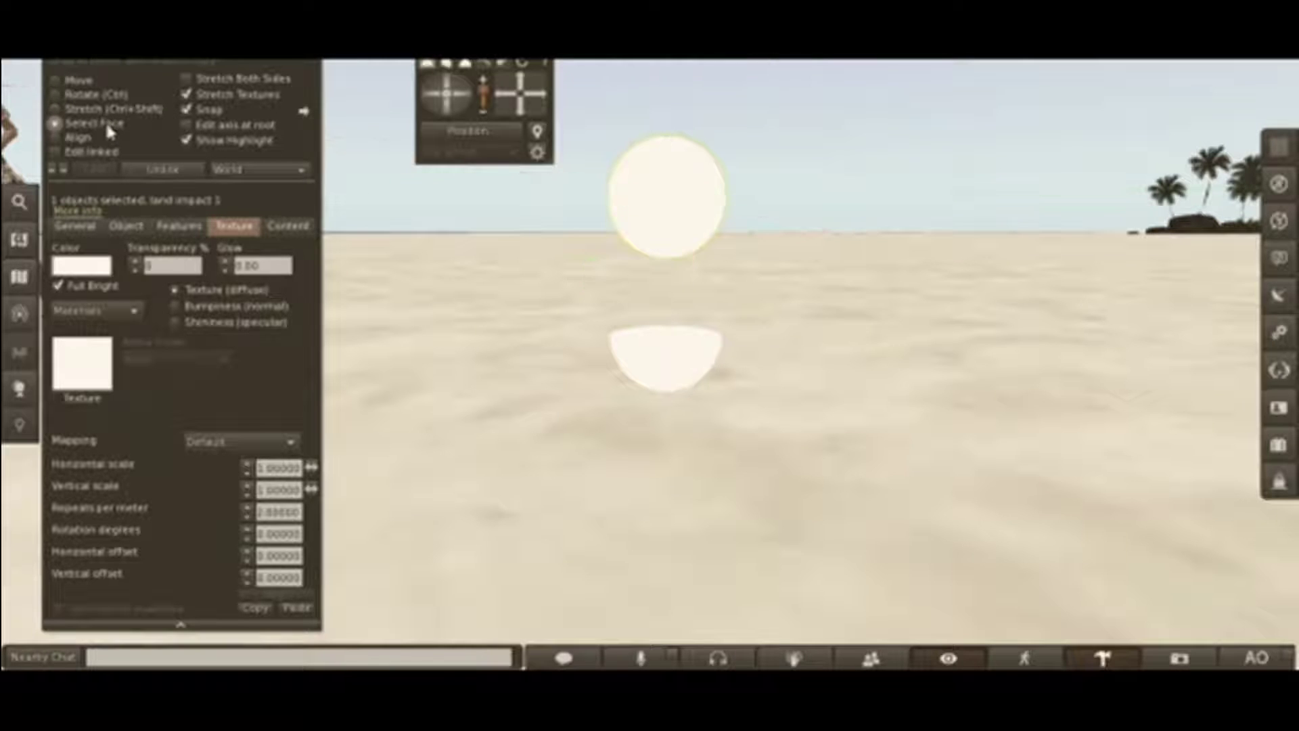
pyautogui.click(672, 180)
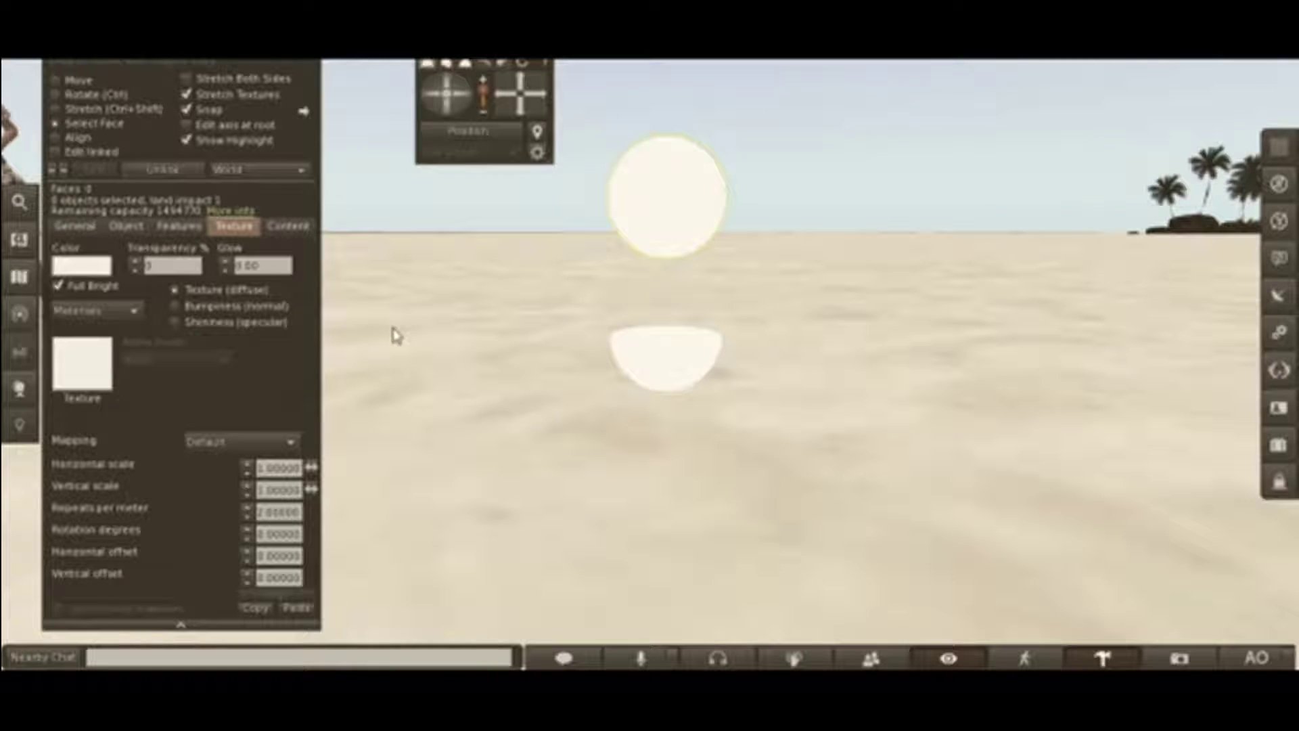
pyautogui.moveTo(160, 265); pyautogui.dragTo(121, 273)
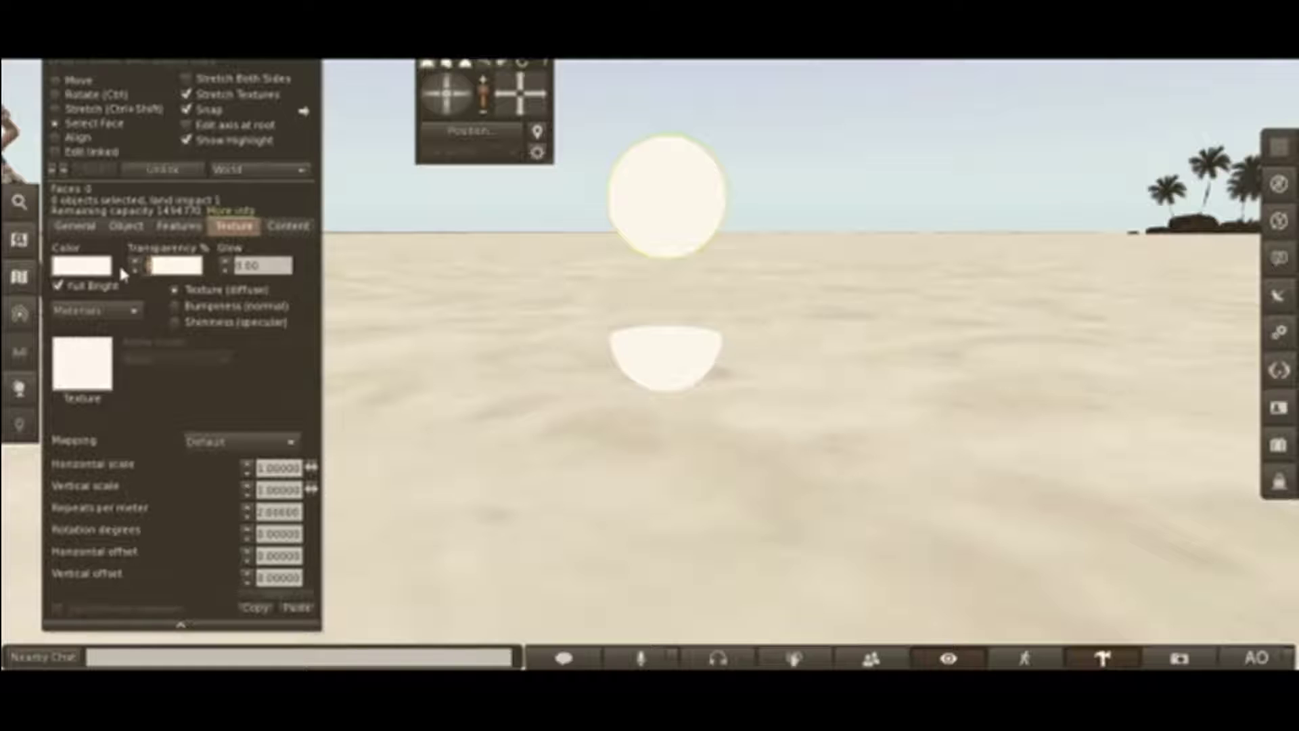
pyautogui.write('100')
pyautogui.press('Return')
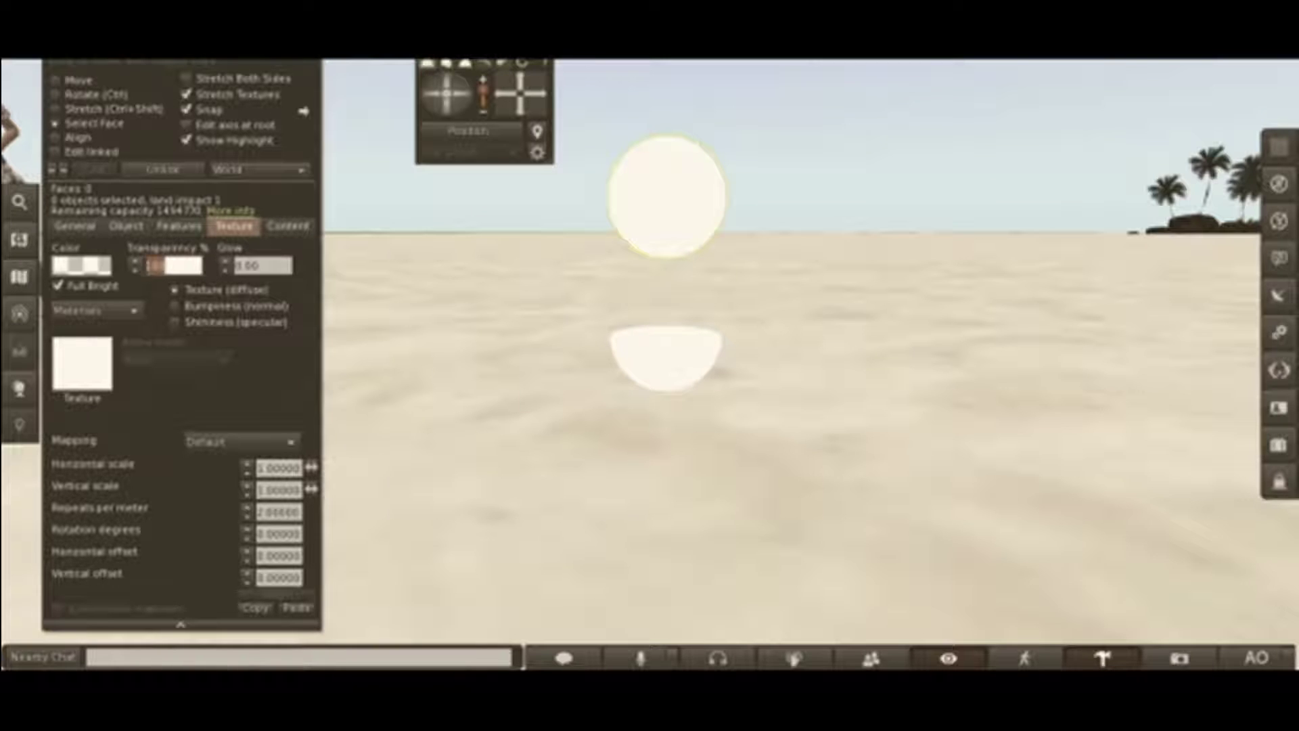
# Move the hollow sphere straight down onto the half sphere at Z 21.25 m
pyautogui.click(127, 226)
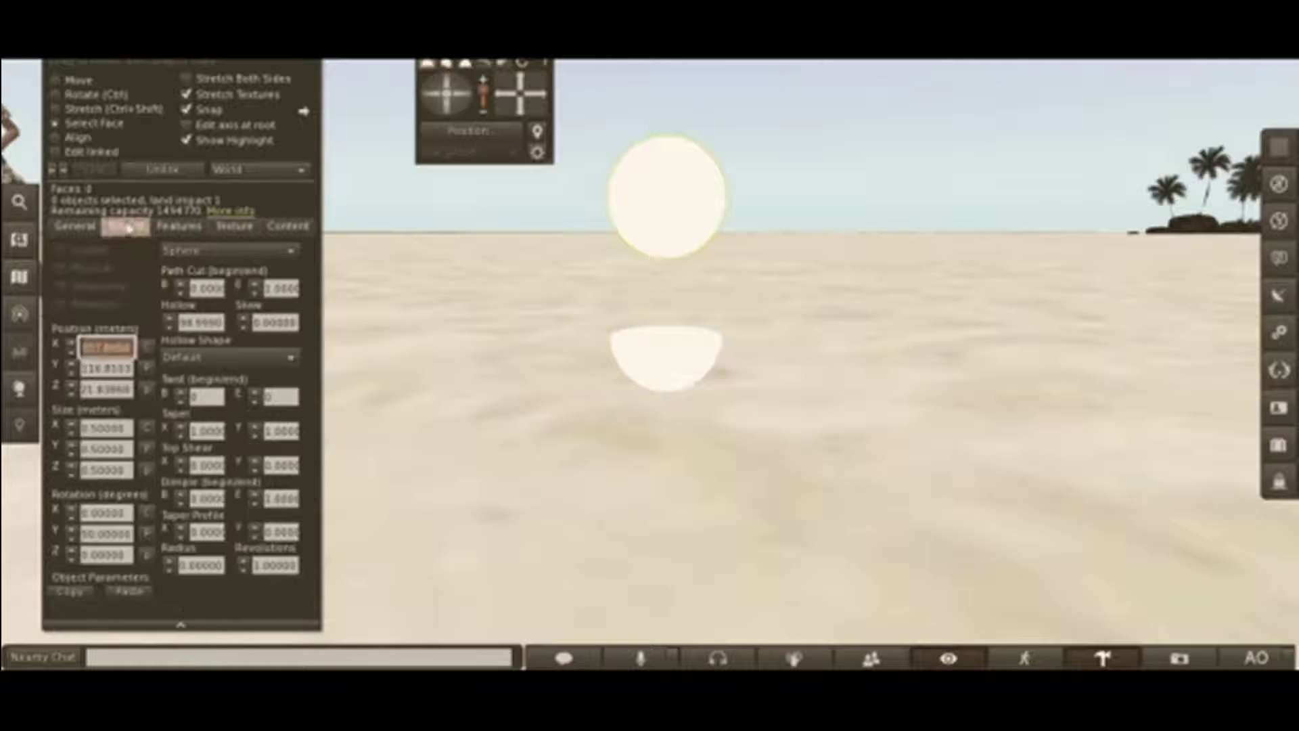
pyautogui.click(79, 82)
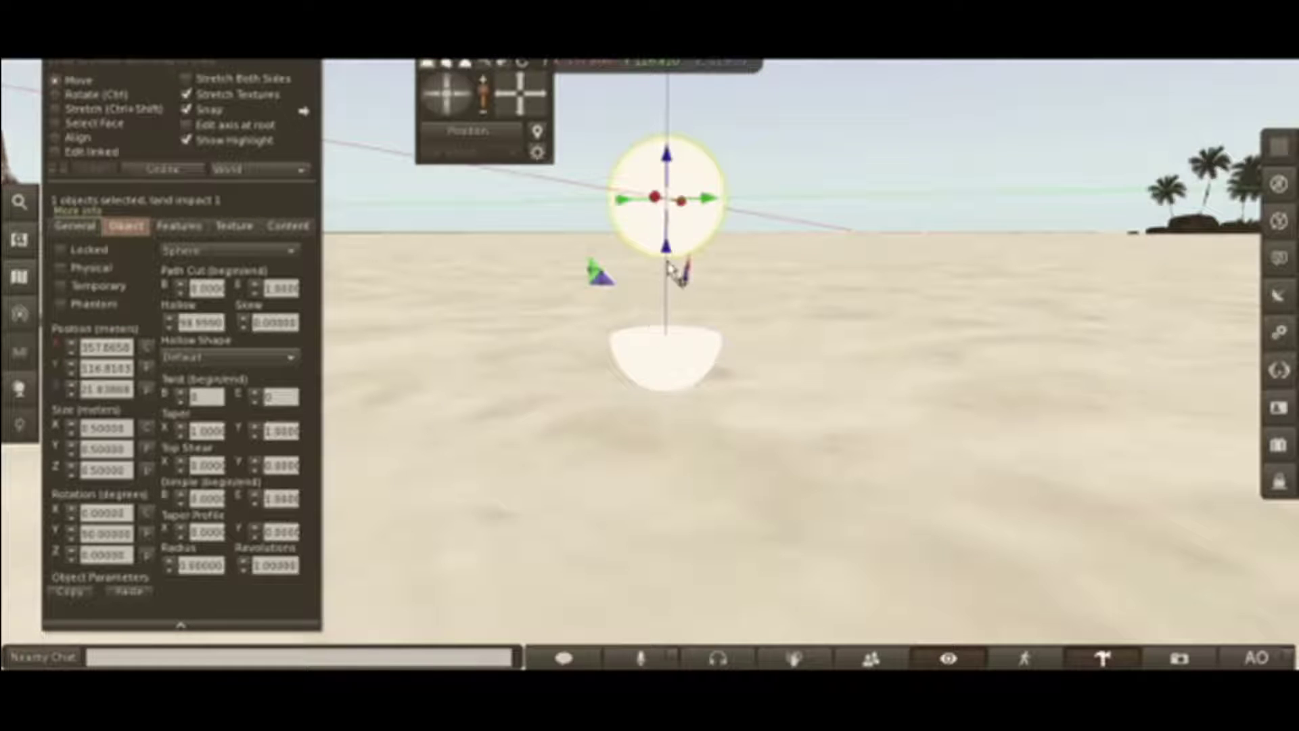
pyautogui.press('ctrl')
pyautogui.hotkey('ctrl', 'z')
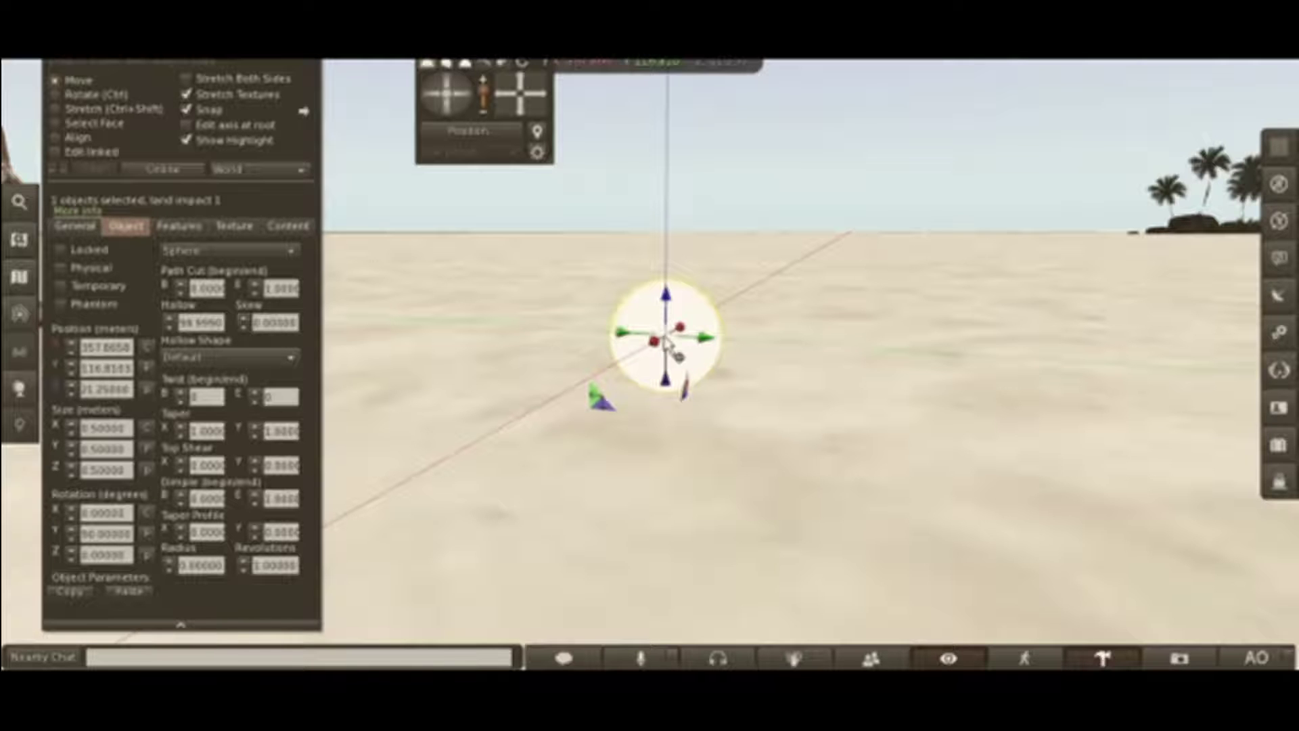
# Scale the sphere and half sphere together to 8 m, raise them to Z 25 m clear of the avatar, and finish editing
pyautogui.keyDown('alt'); pyautogui.moveTo(672, 347); pyautogui.dragTo(705, 367); pyautogui.keyUp('alt')
pyautogui.press('Escape')
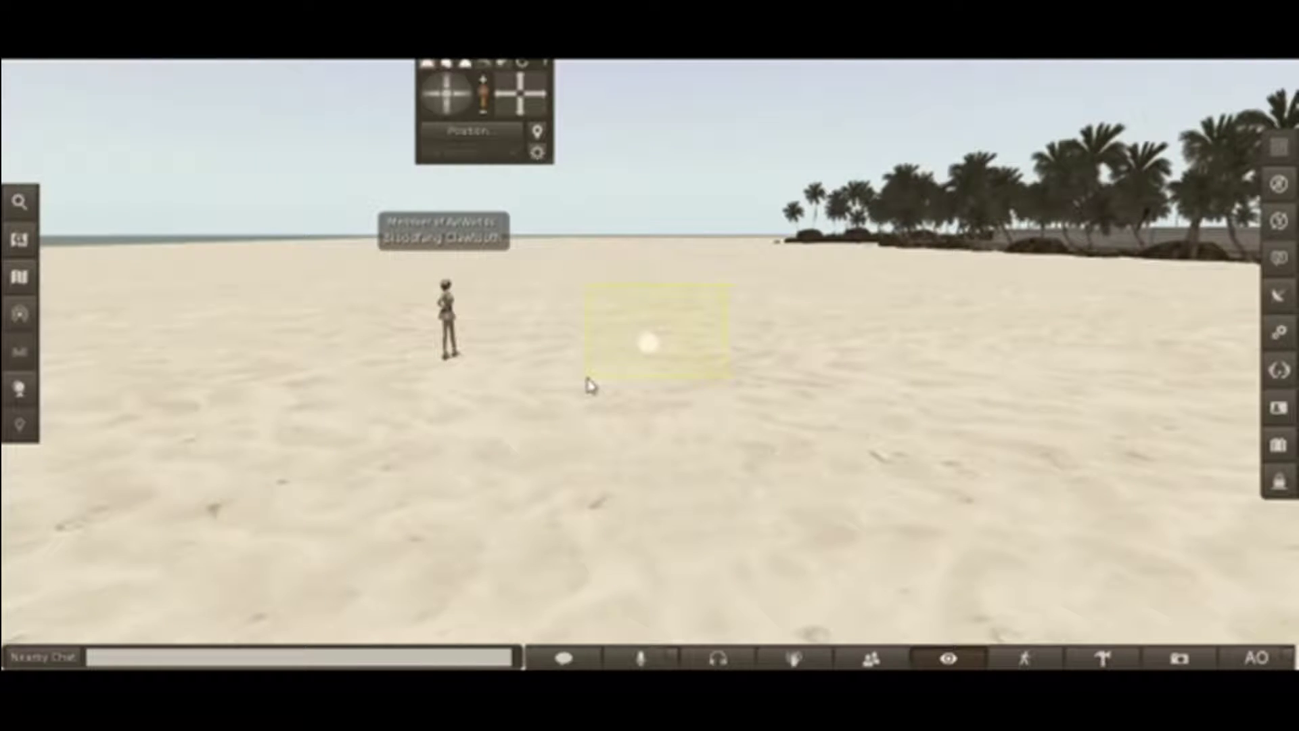
pyautogui.hotkey('ctrl', '3')
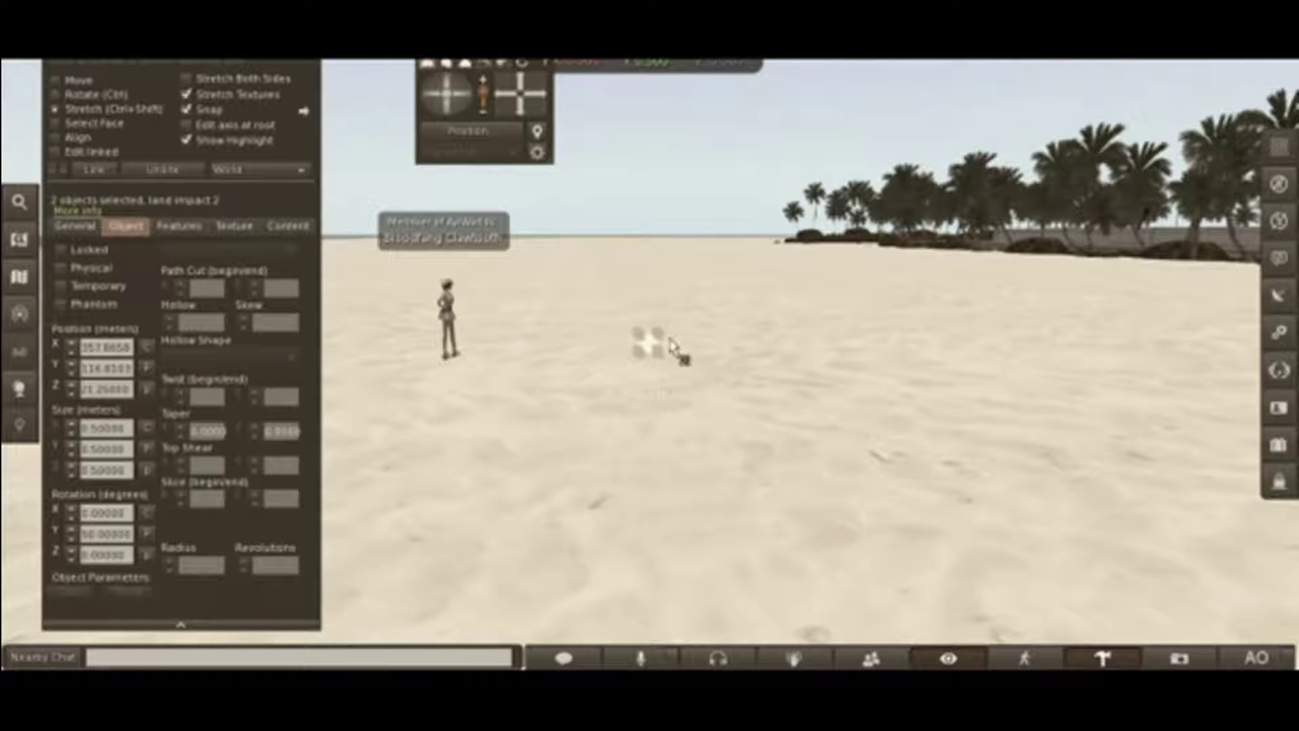
pyautogui.moveTo(670, 345); pyautogui.dragTo(1265, 186)
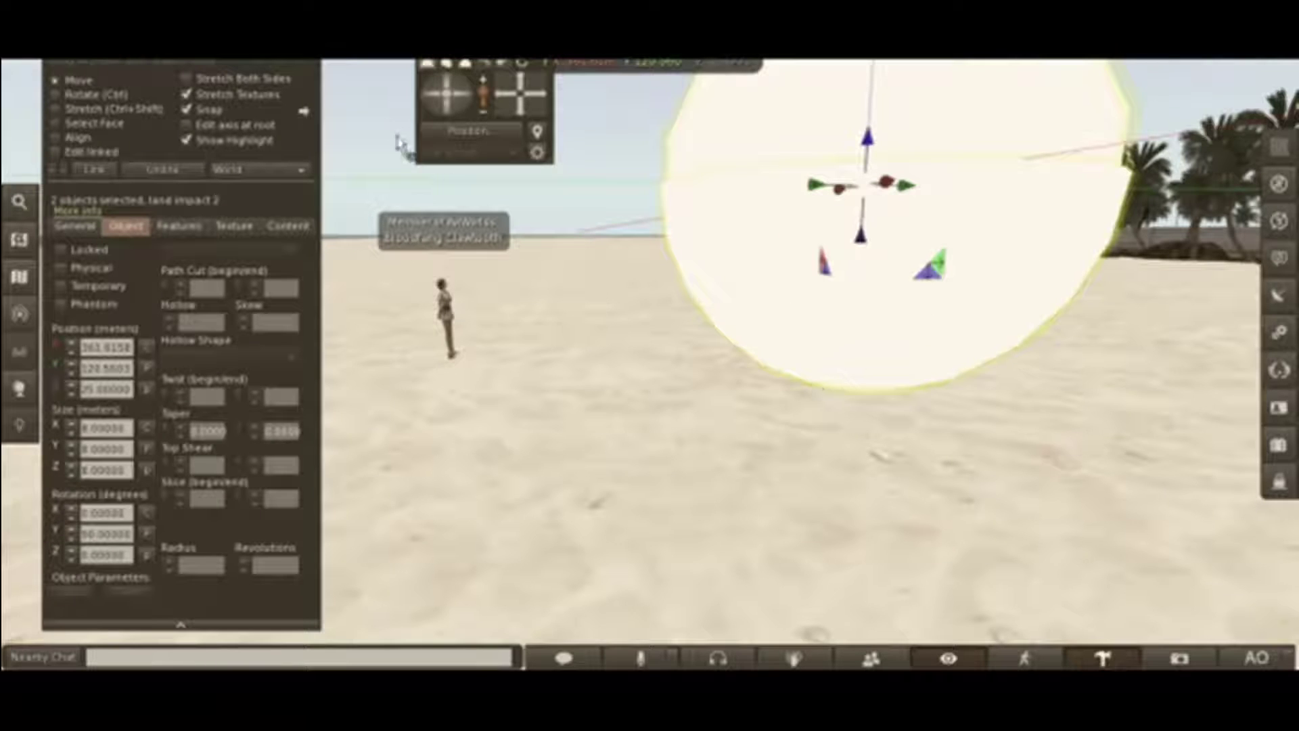
pyautogui.hotkey('ctrl', 'w')
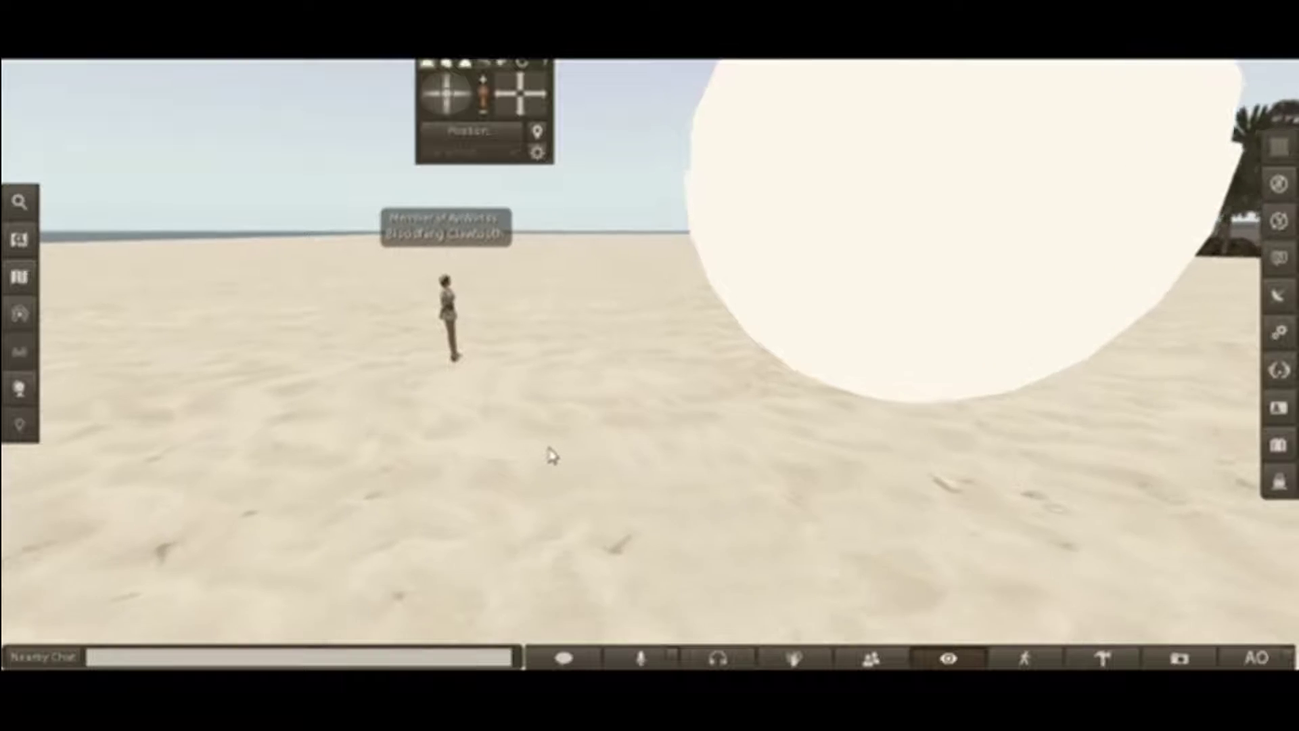
# Open the hollow sphere around the half sphere for editing and make it phantom
pyautogui.click(467, 64)
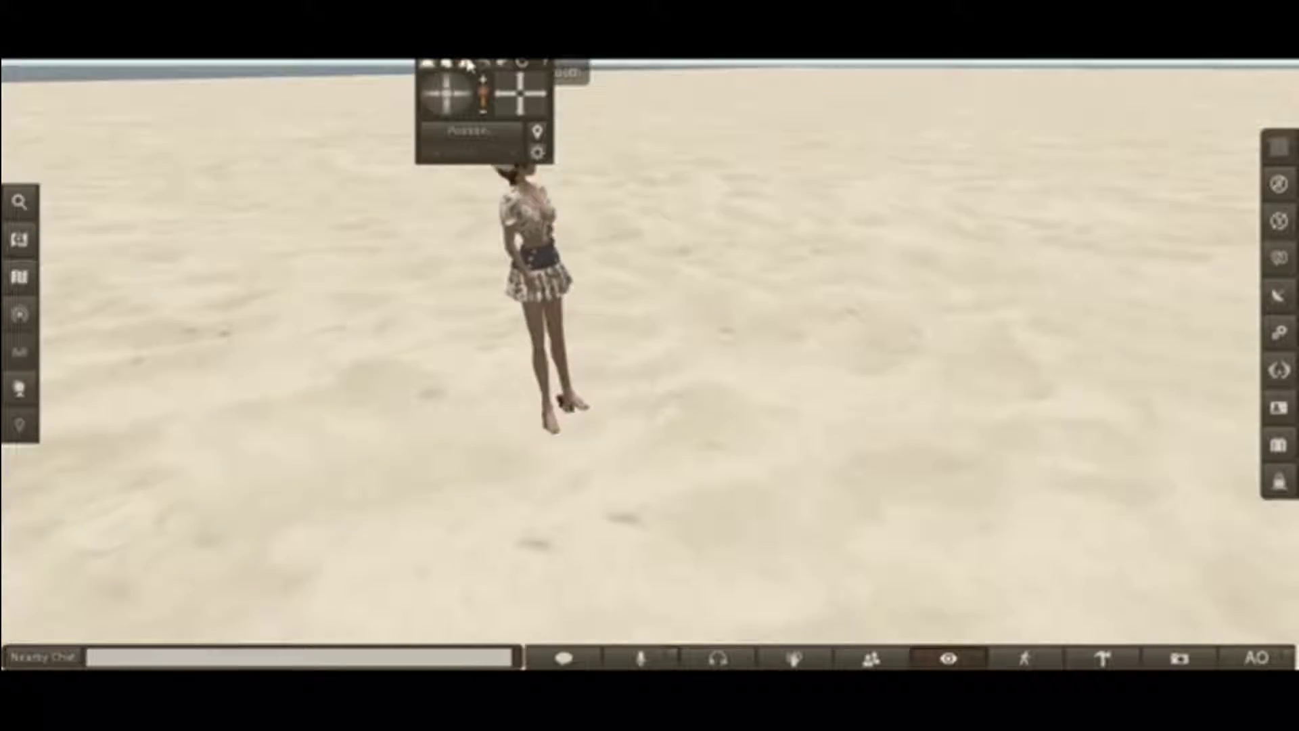
pyautogui.click(467, 64)
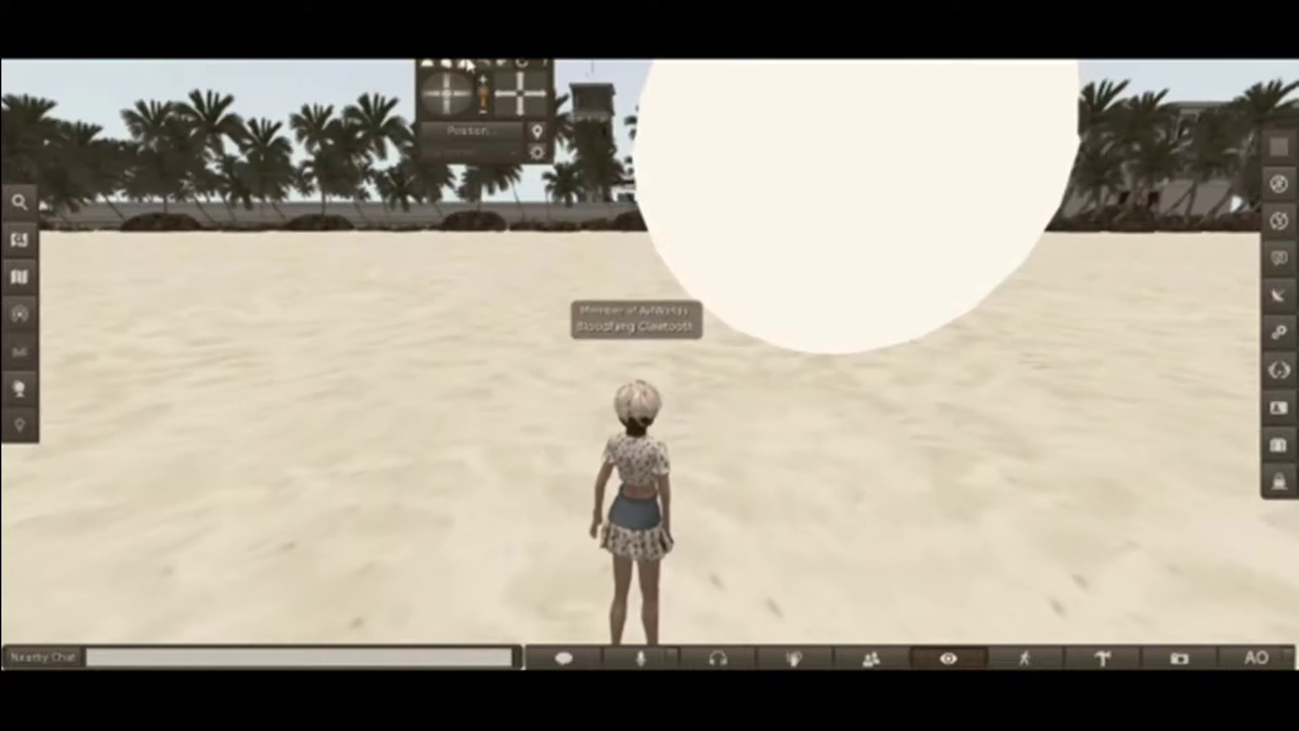
pyautogui.click(522, 95)
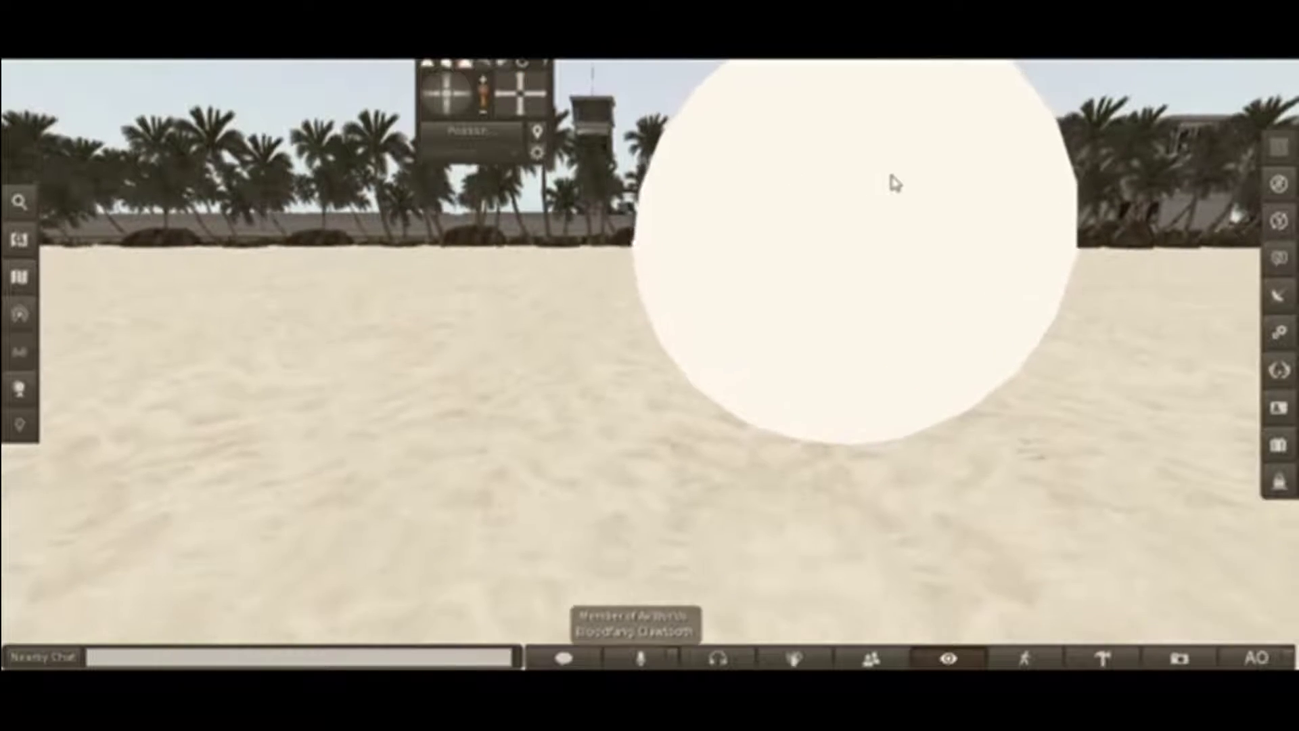
pyautogui.rightClick(905, 146)
pyautogui.click(958, 198)
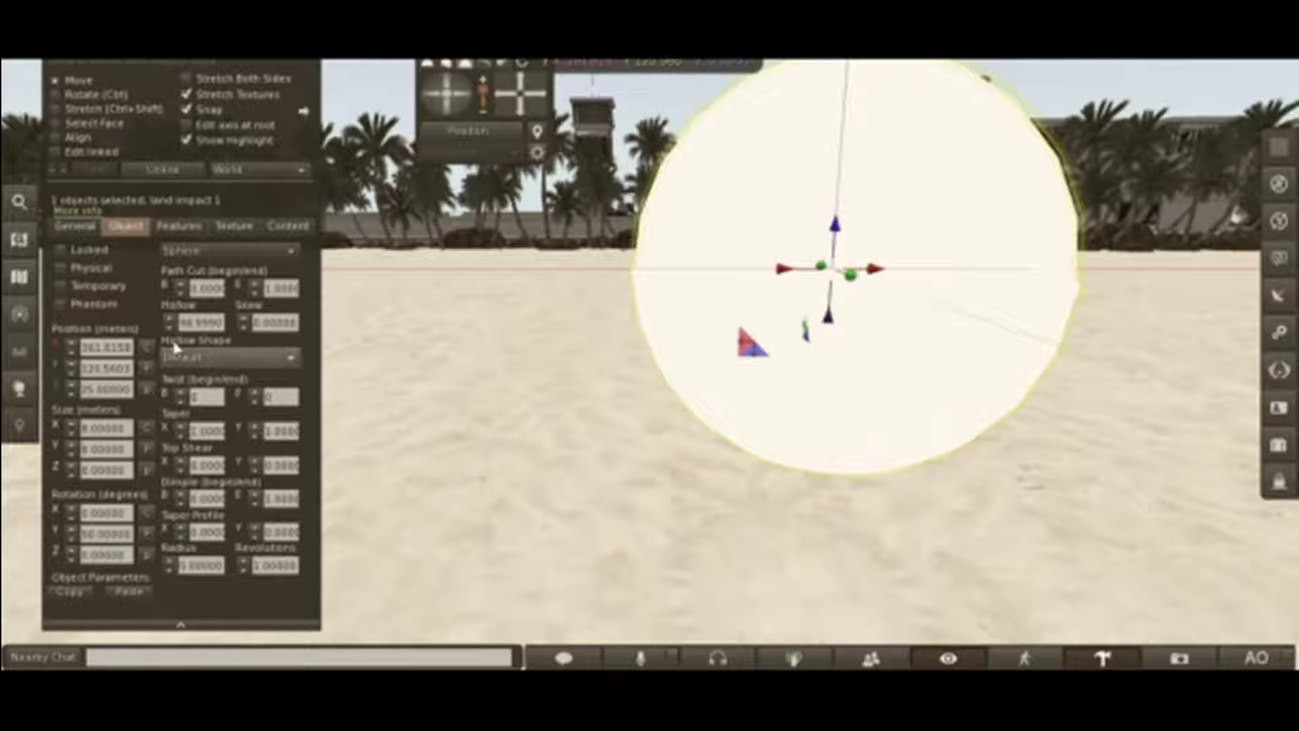
pyautogui.click(93, 306)
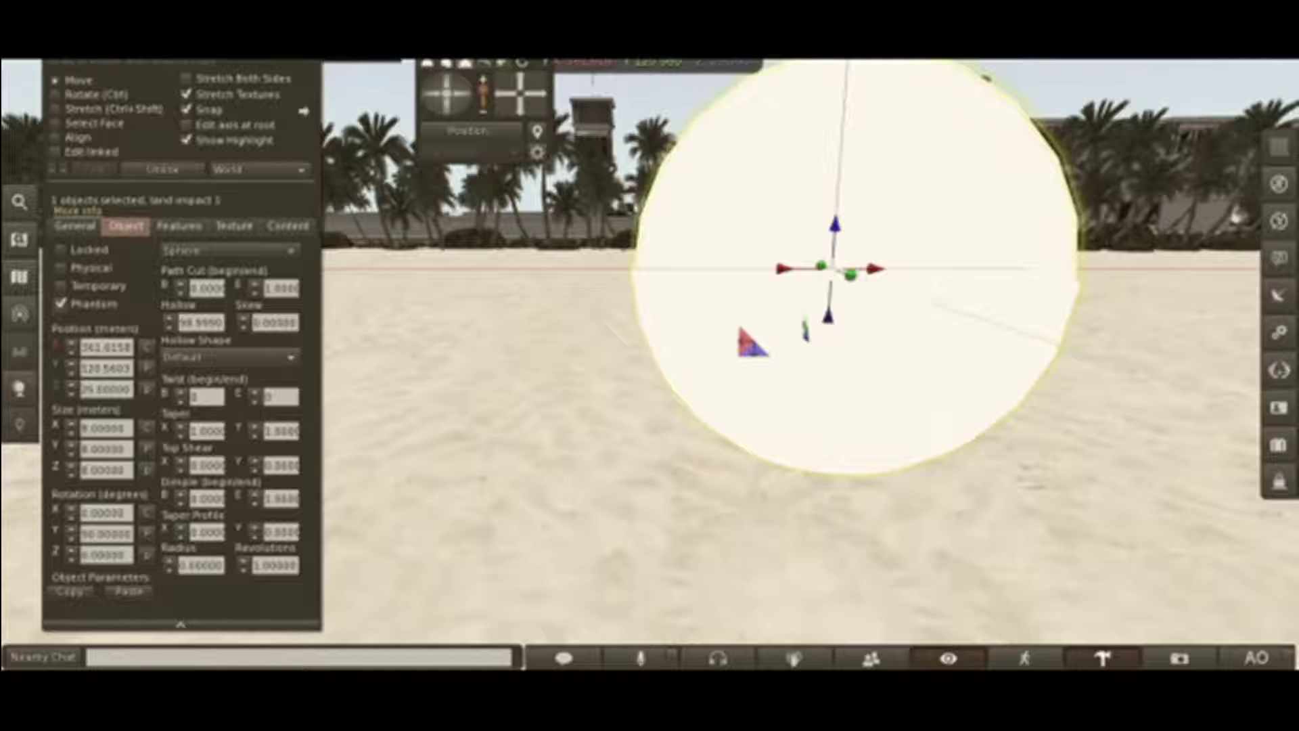
# Raise the hollow sphere off the half sphere and link the two together as one phantom object
pyautogui.moveTo(828, 316); pyautogui.dragTo(899, 162)
pyautogui.click(899, 389)
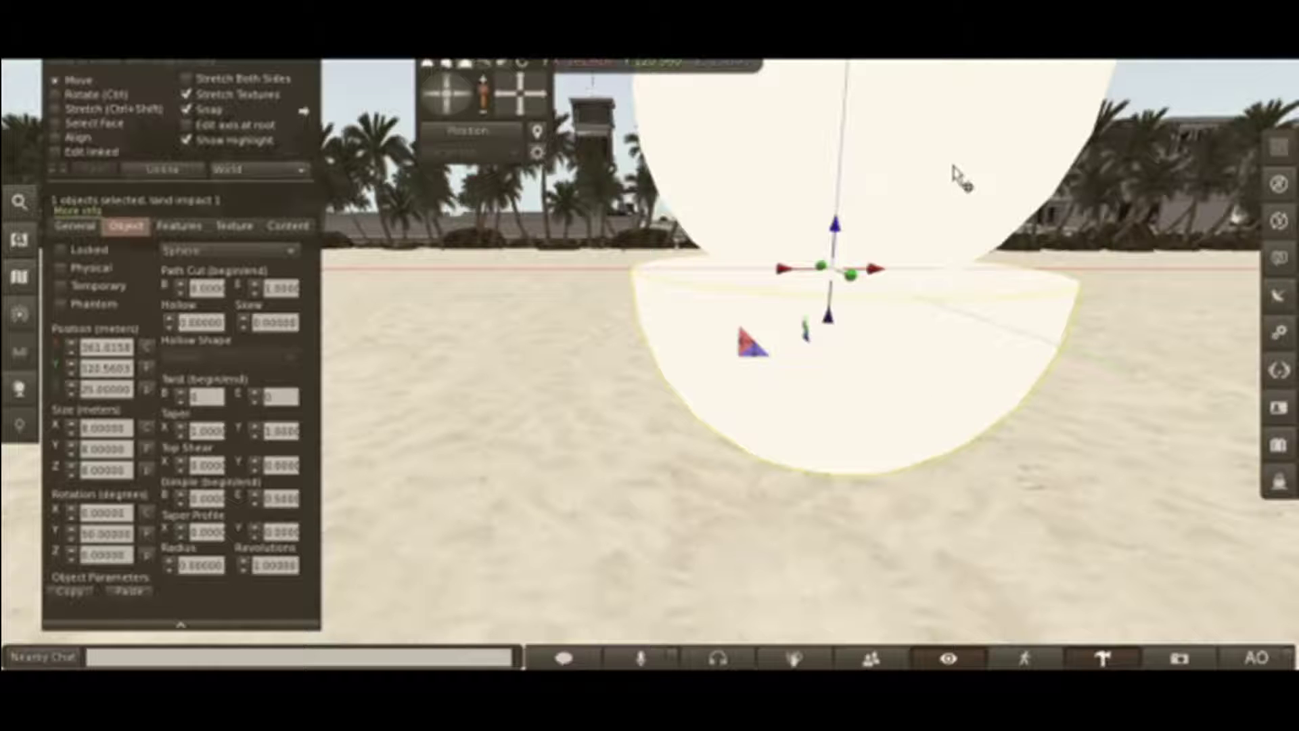
pyautogui.hotkey('ctrl', 'y')
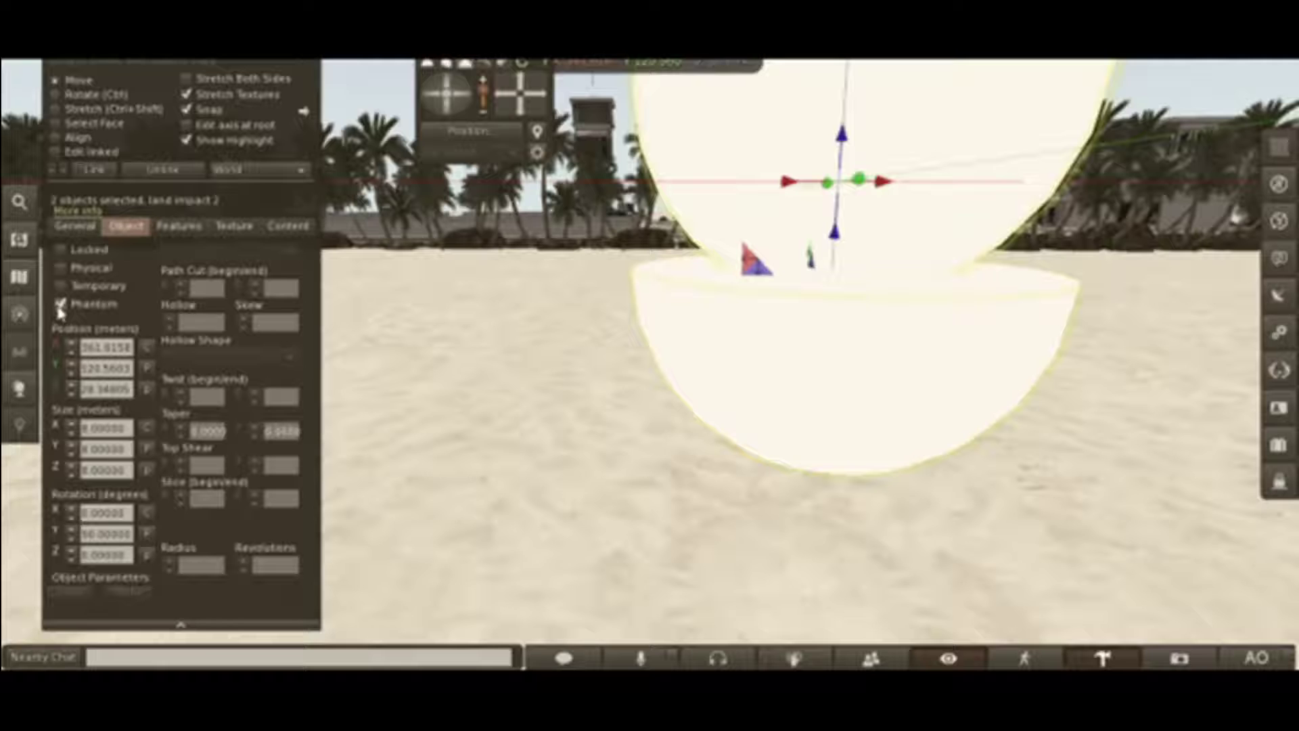
pyautogui.click(94, 169)
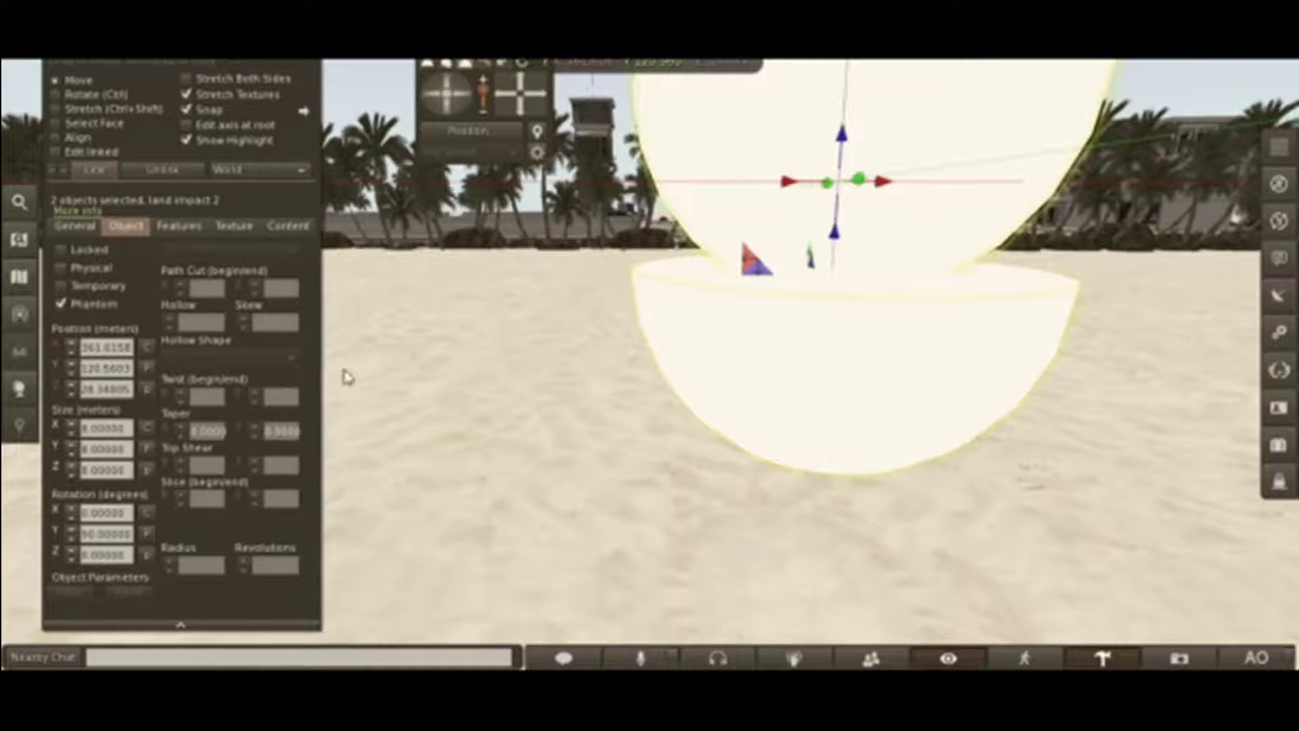
# Undo the last position change on the linked object and raise it to about Z 27.62 m
pyautogui.click(599, 448)
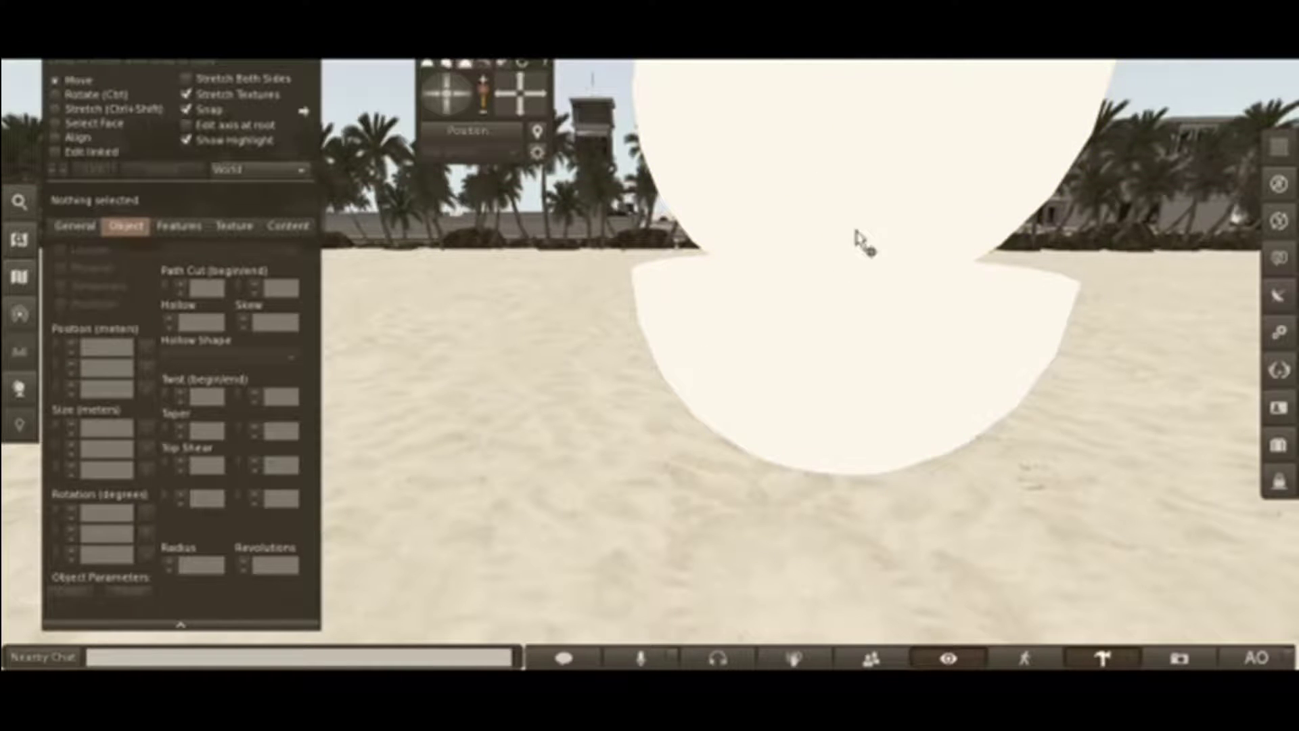
pyautogui.click(875, 209)
pyautogui.press('ctrl')
pyautogui.hotkey('ctrl', 'z')
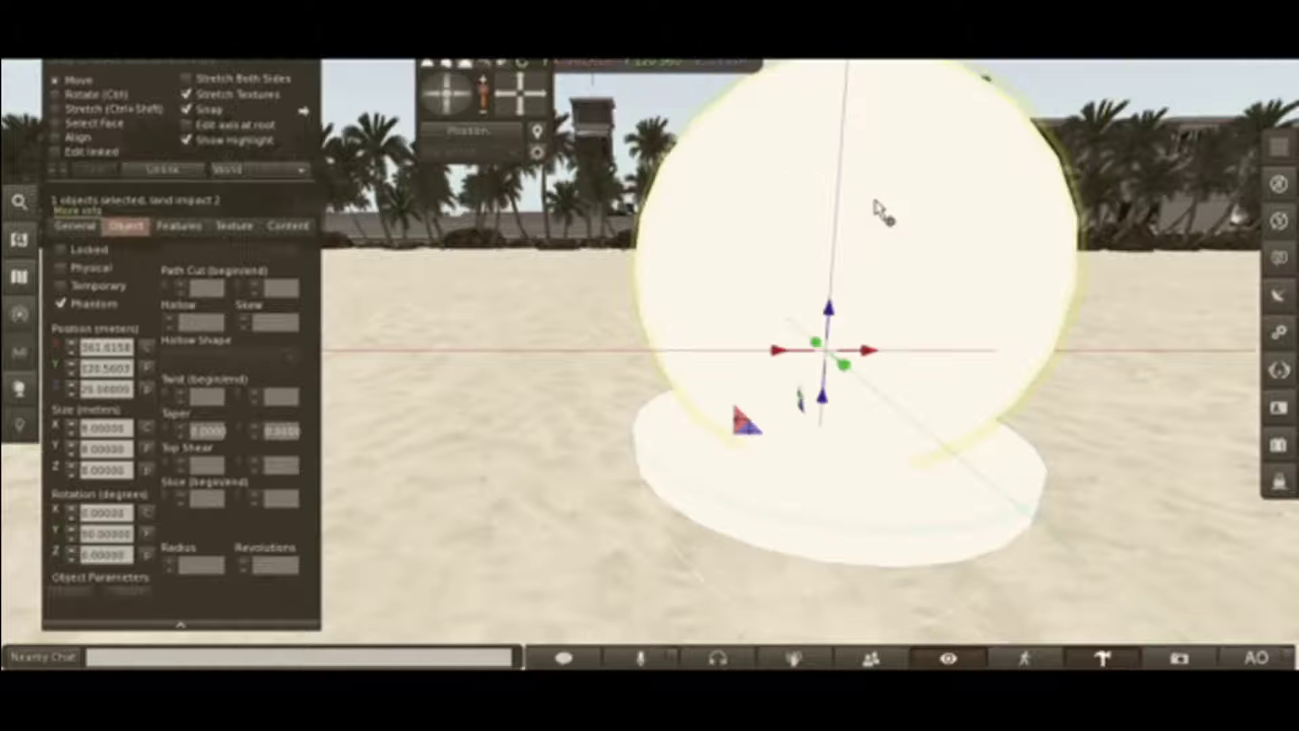
pyautogui.moveTo(823, 324); pyautogui.dragTo(864, 181)
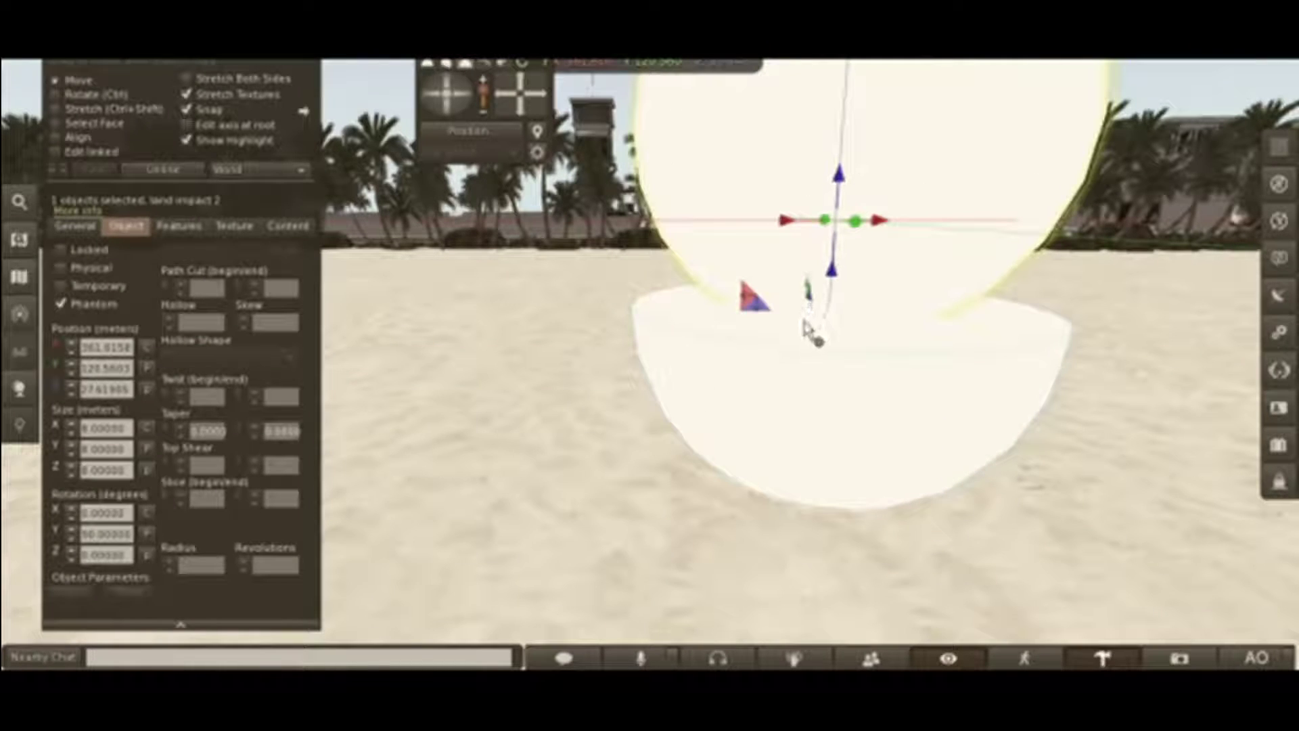
# Edit the linked parts individually, copy the half sphere's position (Z 24.271 m) onto the hollow sphere, and finish editing
pyautogui.click(539, 414)
pyautogui.click(772, 223)
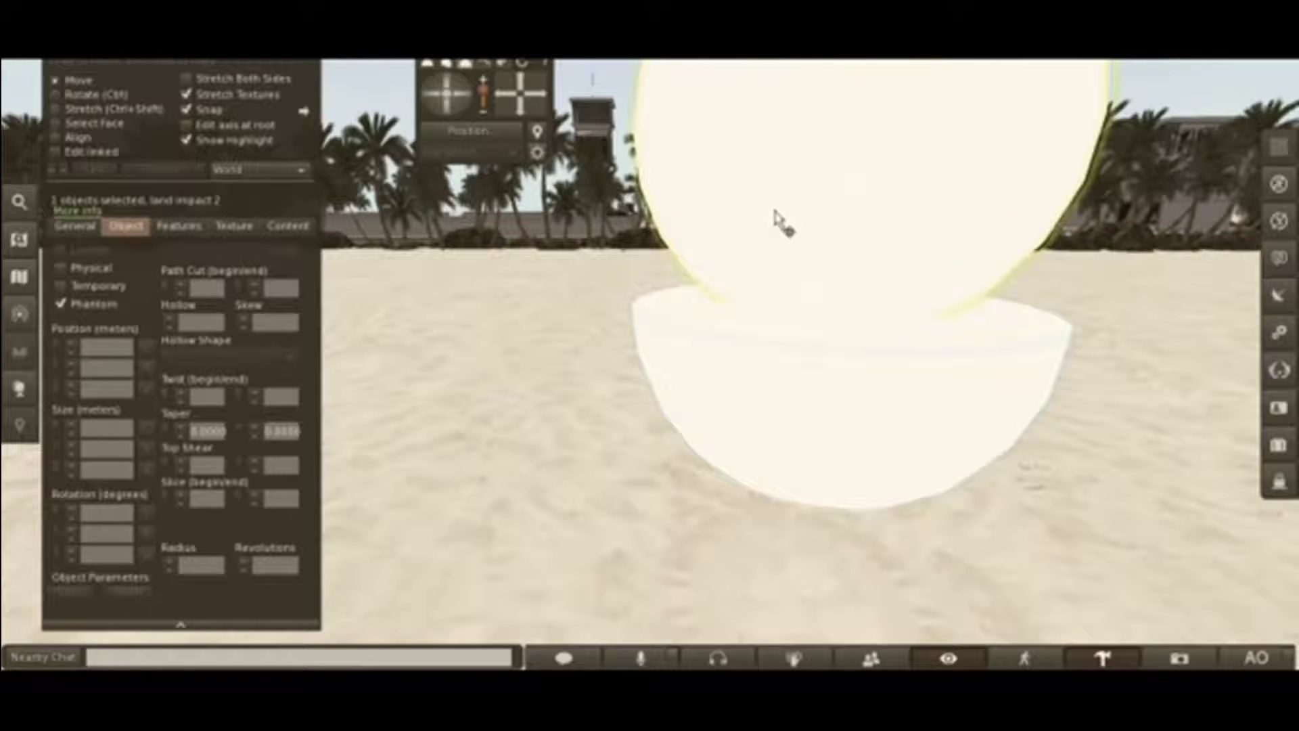
pyautogui.click(85, 152)
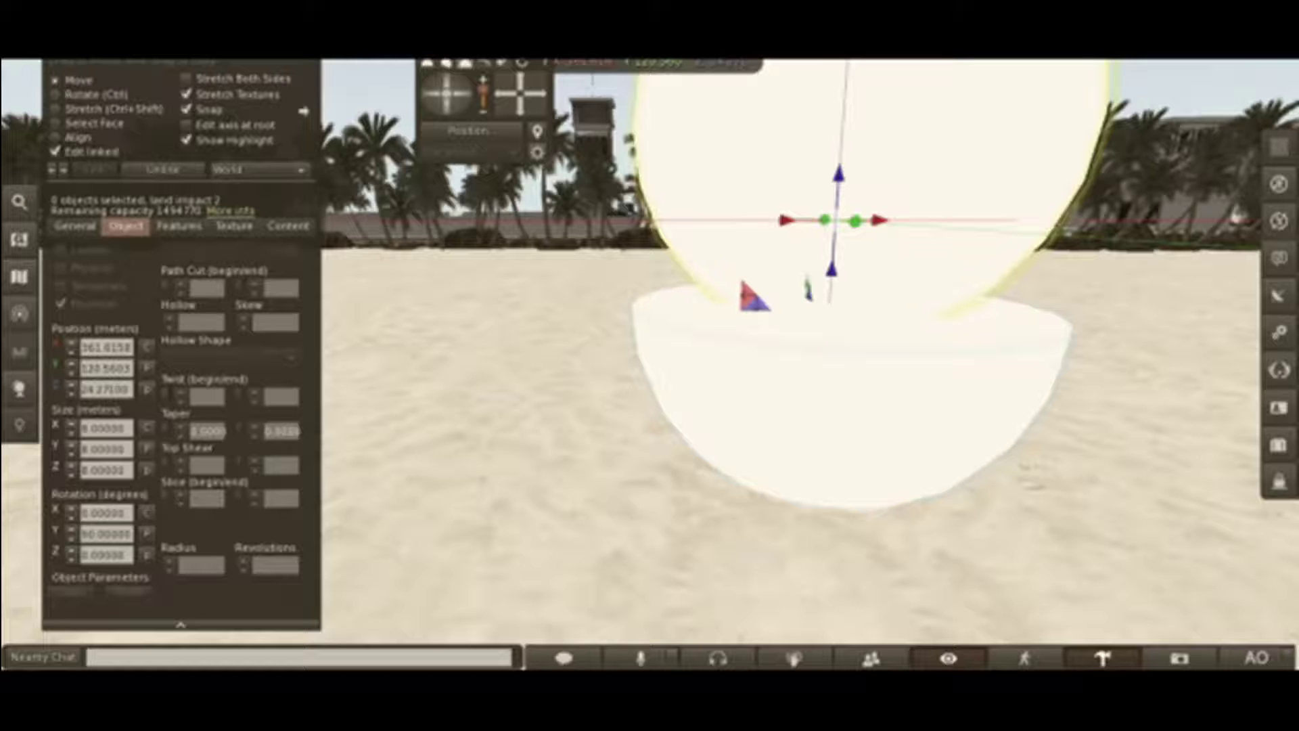
pyautogui.click(822, 426)
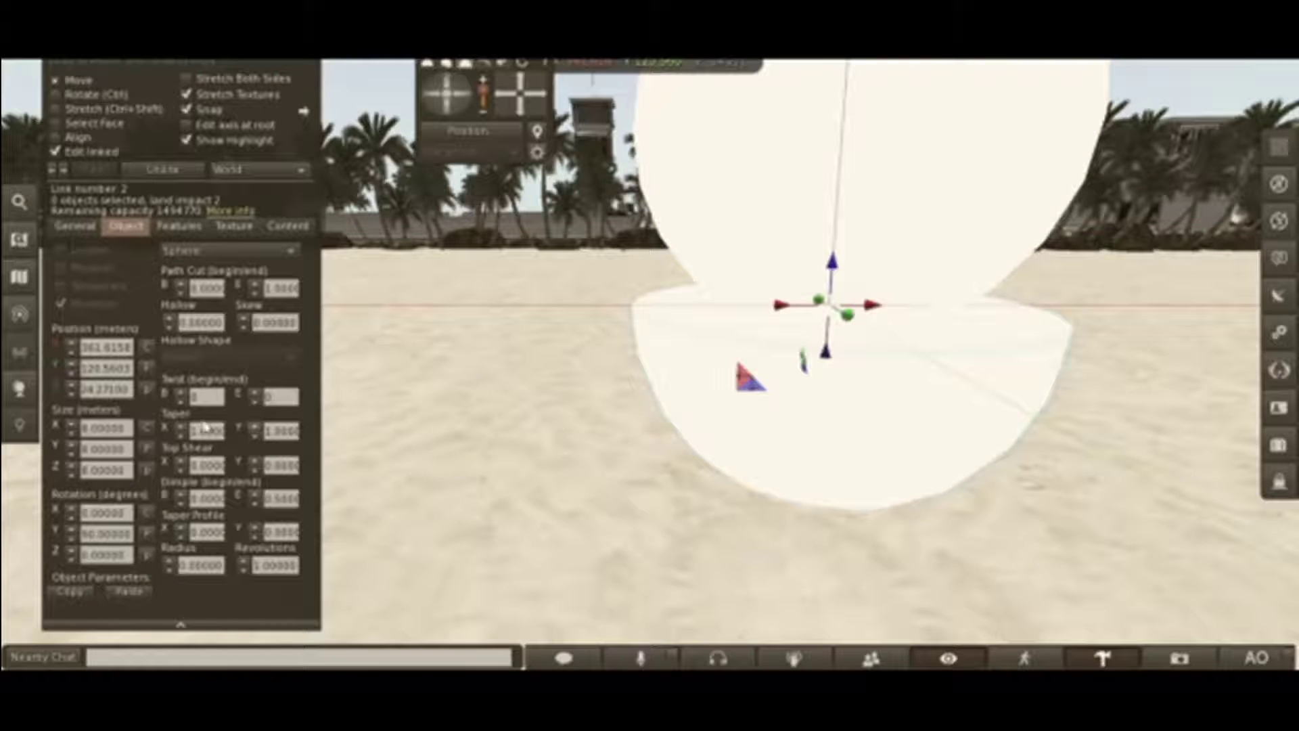
pyautogui.click(103, 389)
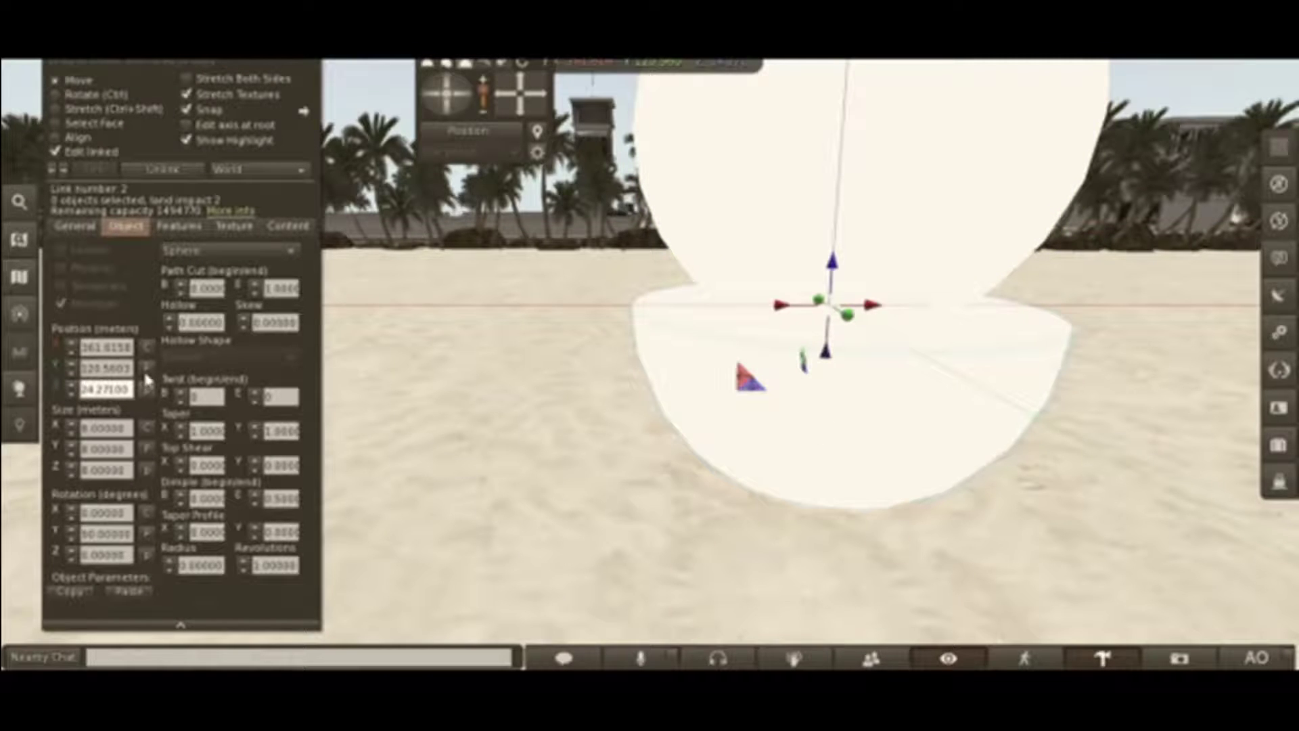
pyautogui.click(946, 209)
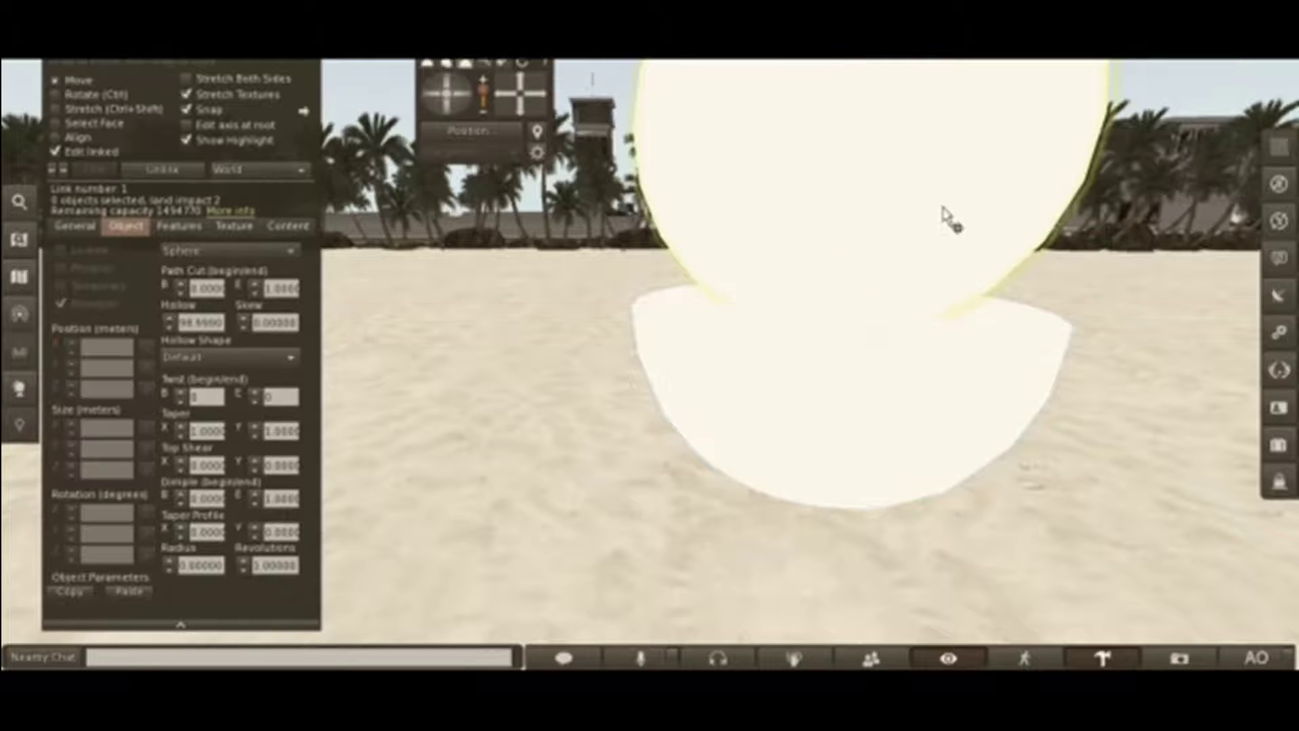
pyautogui.click(110, 367)
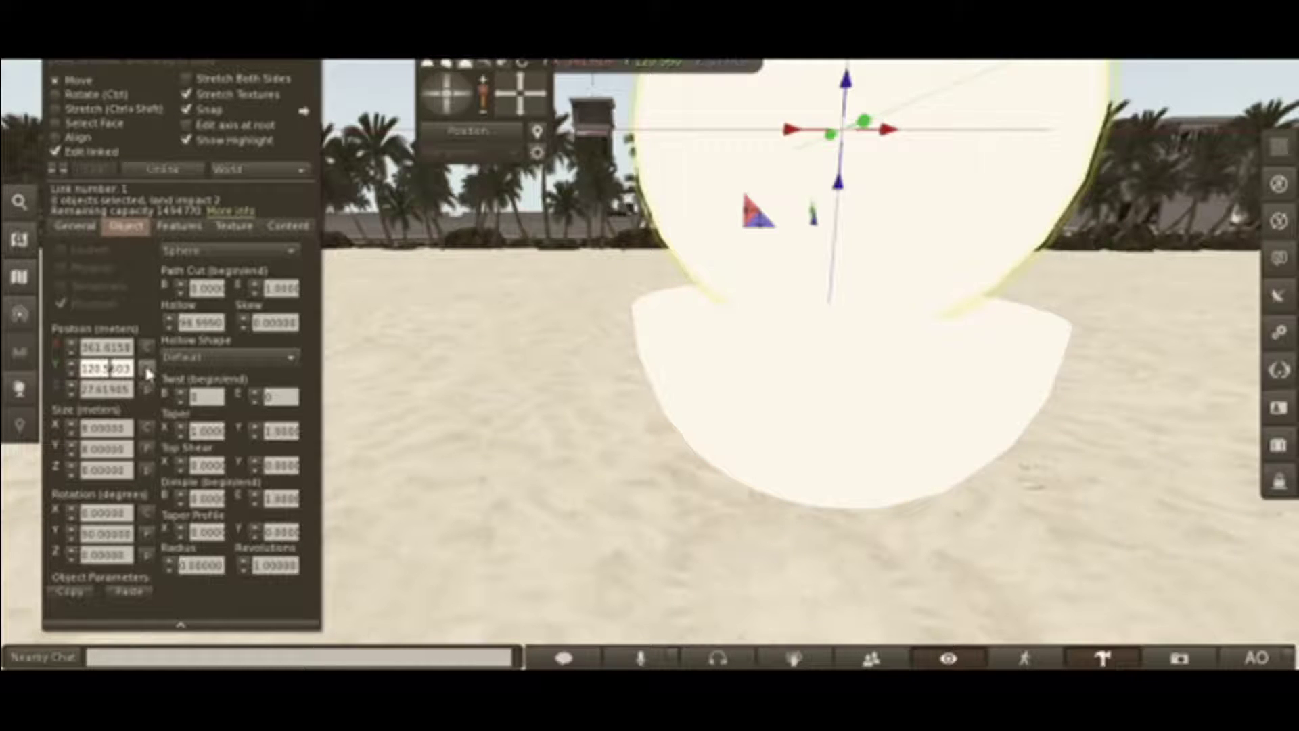
pyautogui.click(147, 370)
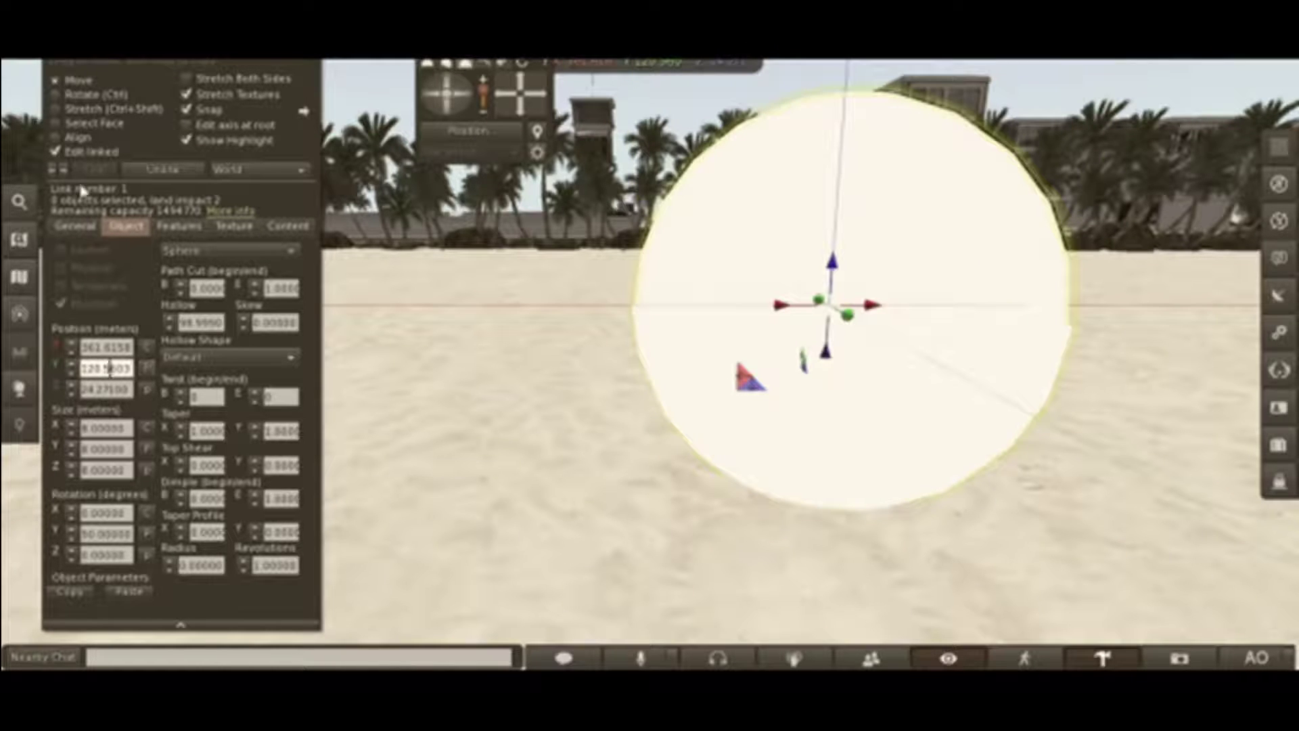
pyautogui.click(55, 153)
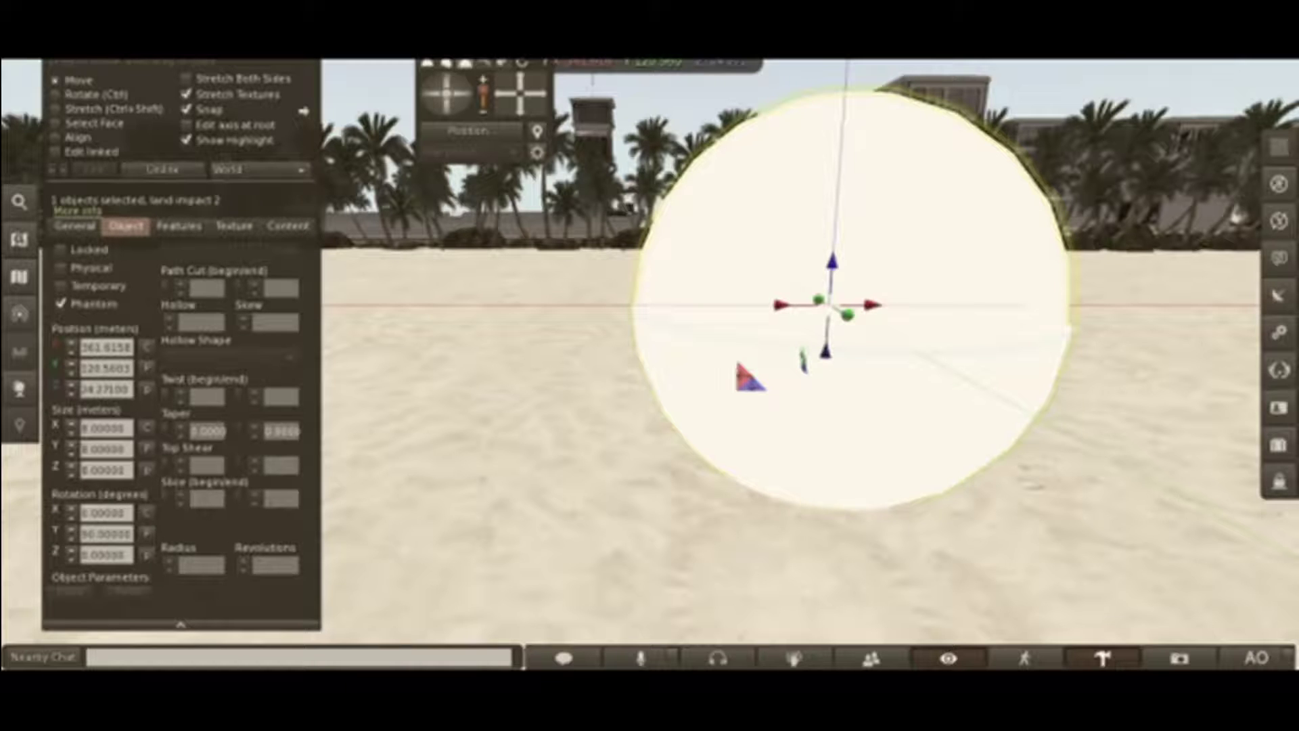
pyautogui.hotkey('ctrl', 'w')
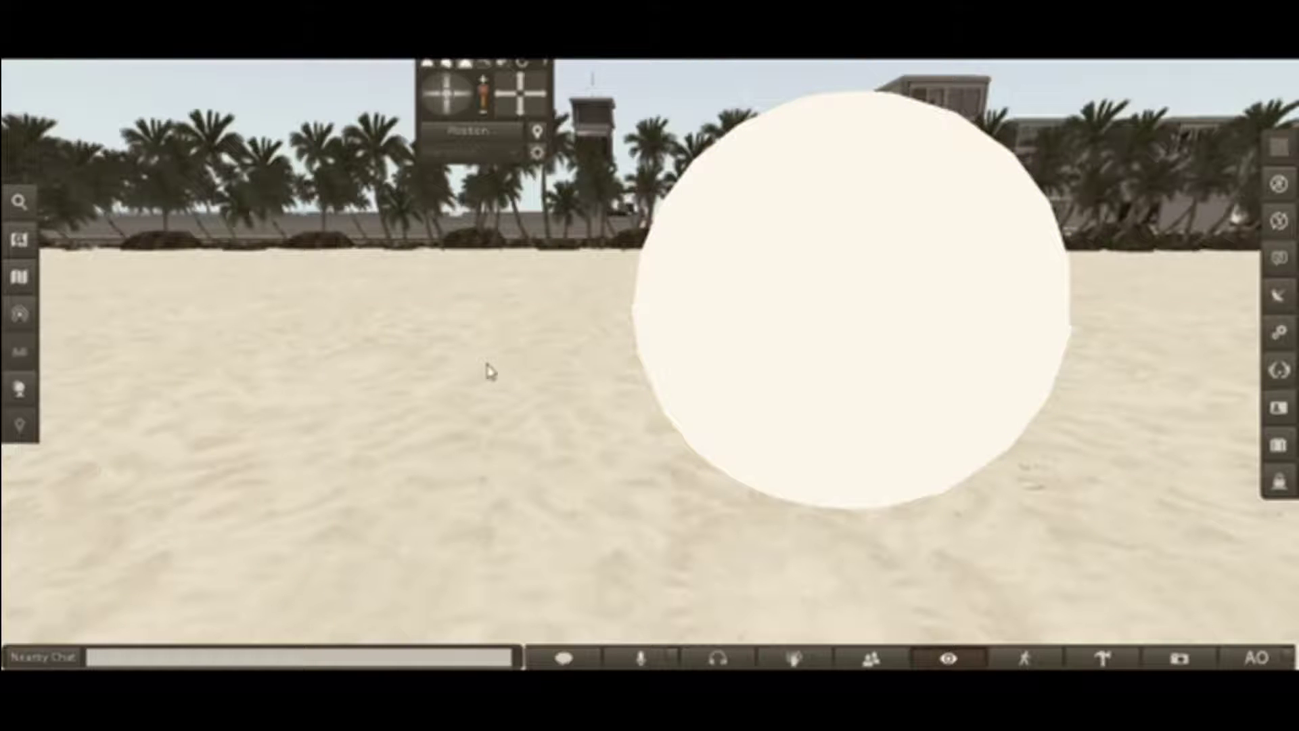
# Fly the avatar up over the dome, land on the sand and turn back to examine the dome
pyautogui.press('Escape')
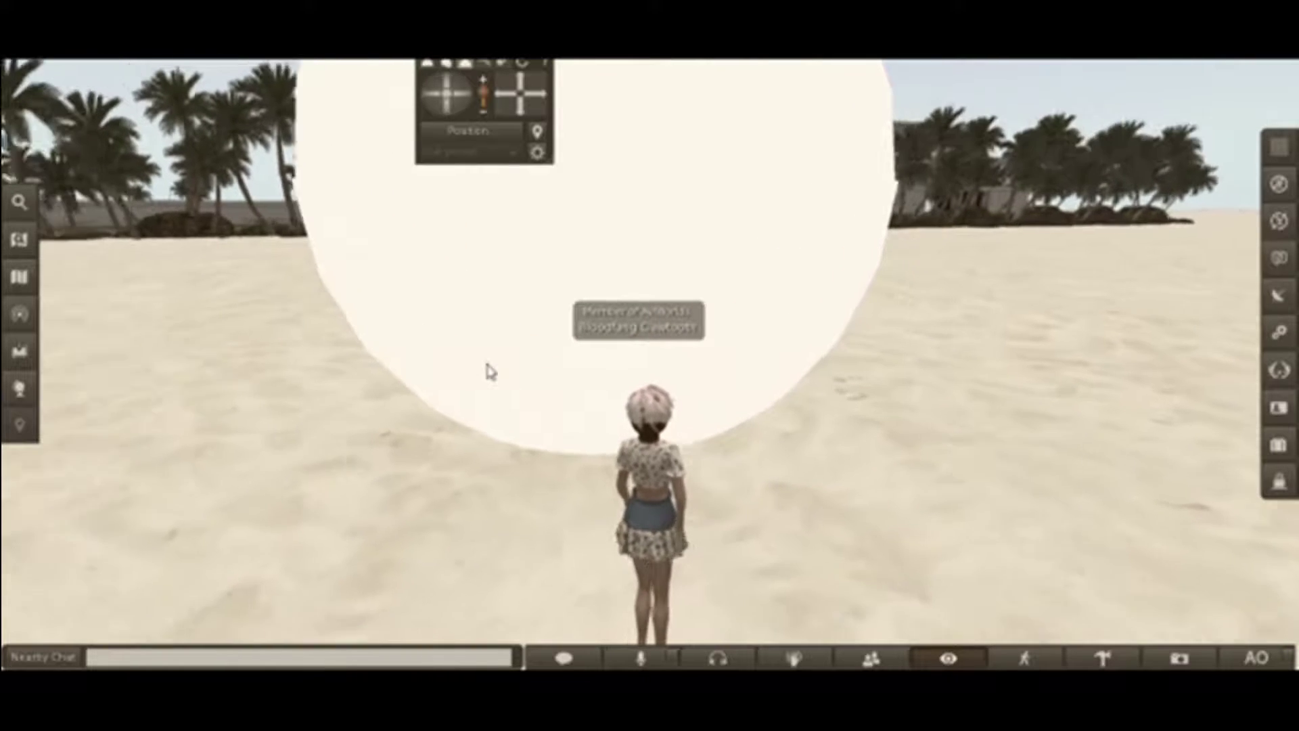
pyautogui.press('Left')
pyautogui.press('pageup')
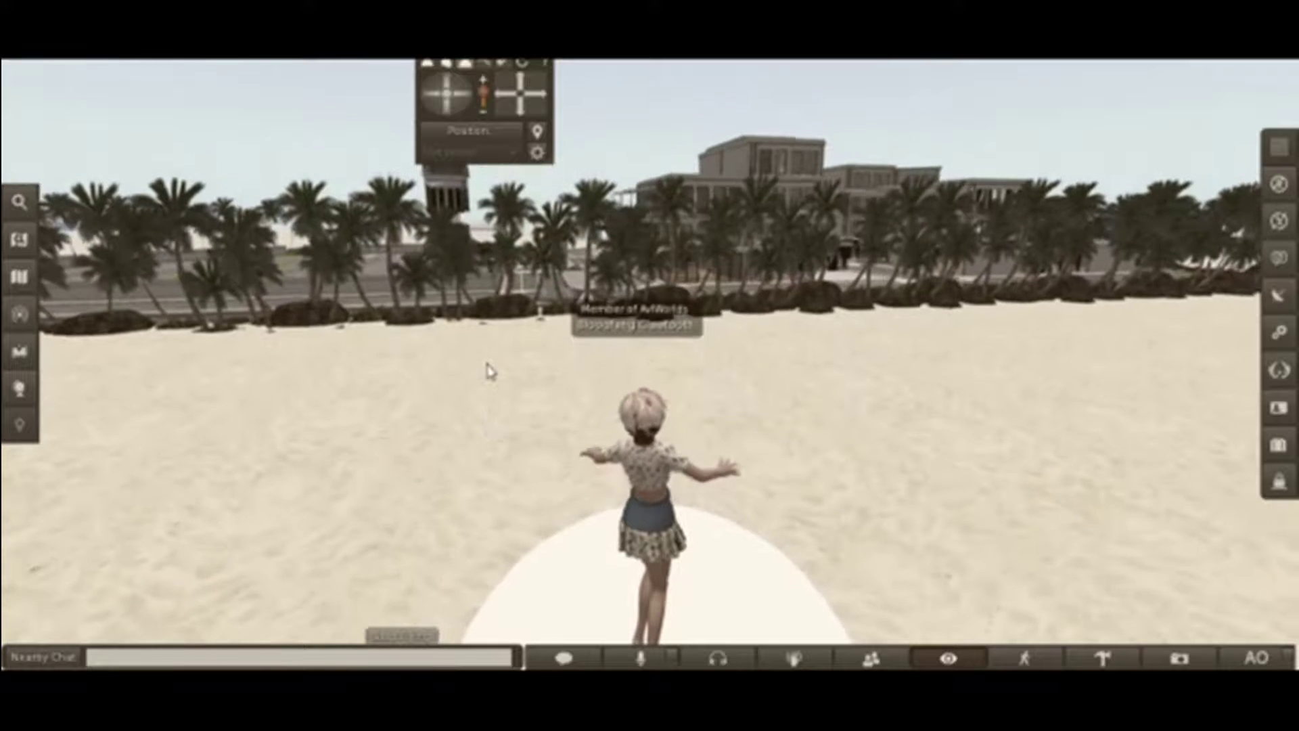
pyautogui.press('pageup')
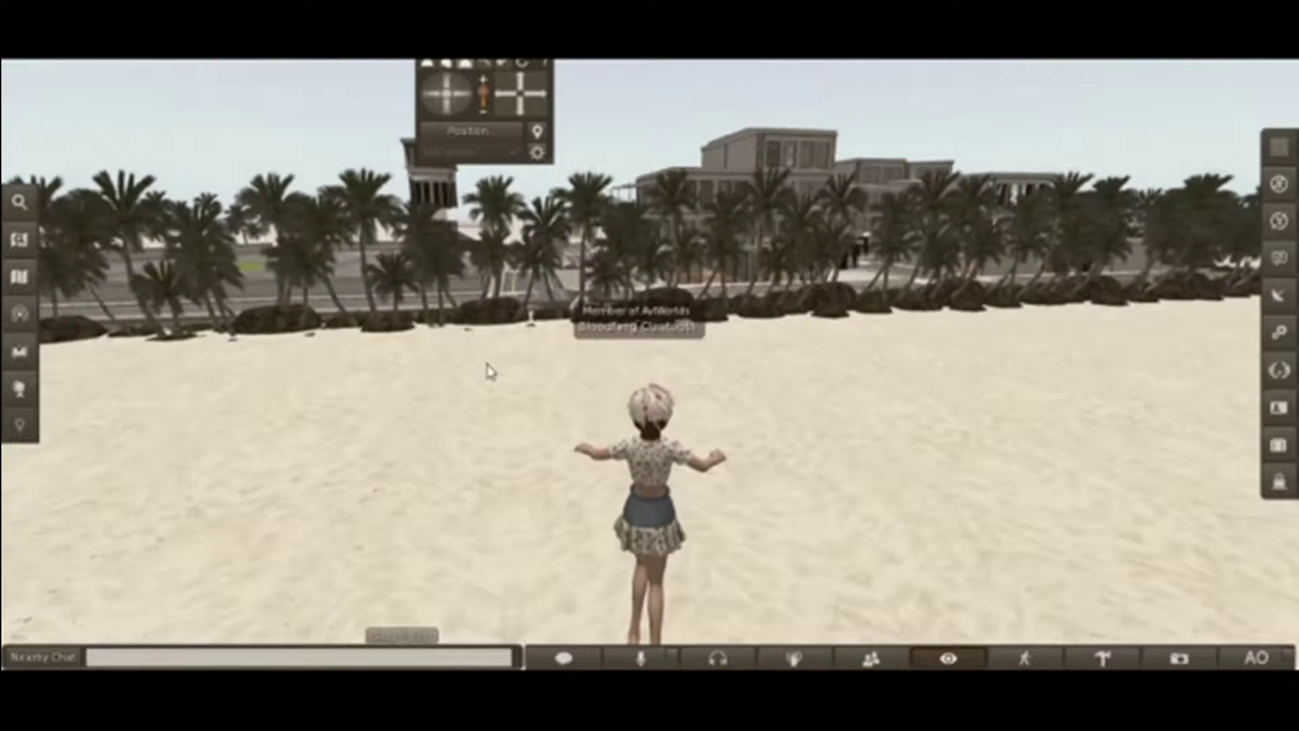
pyautogui.press('pagedown')
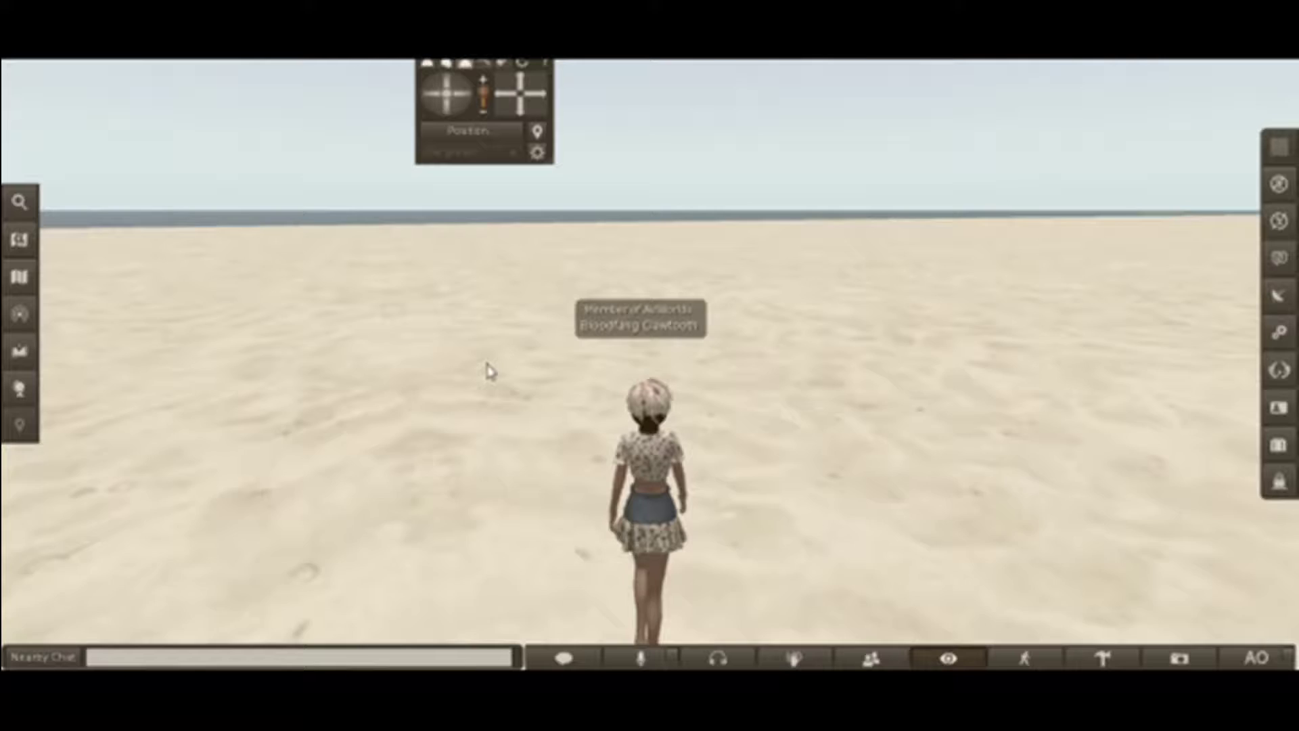
pyautogui.press('Left')
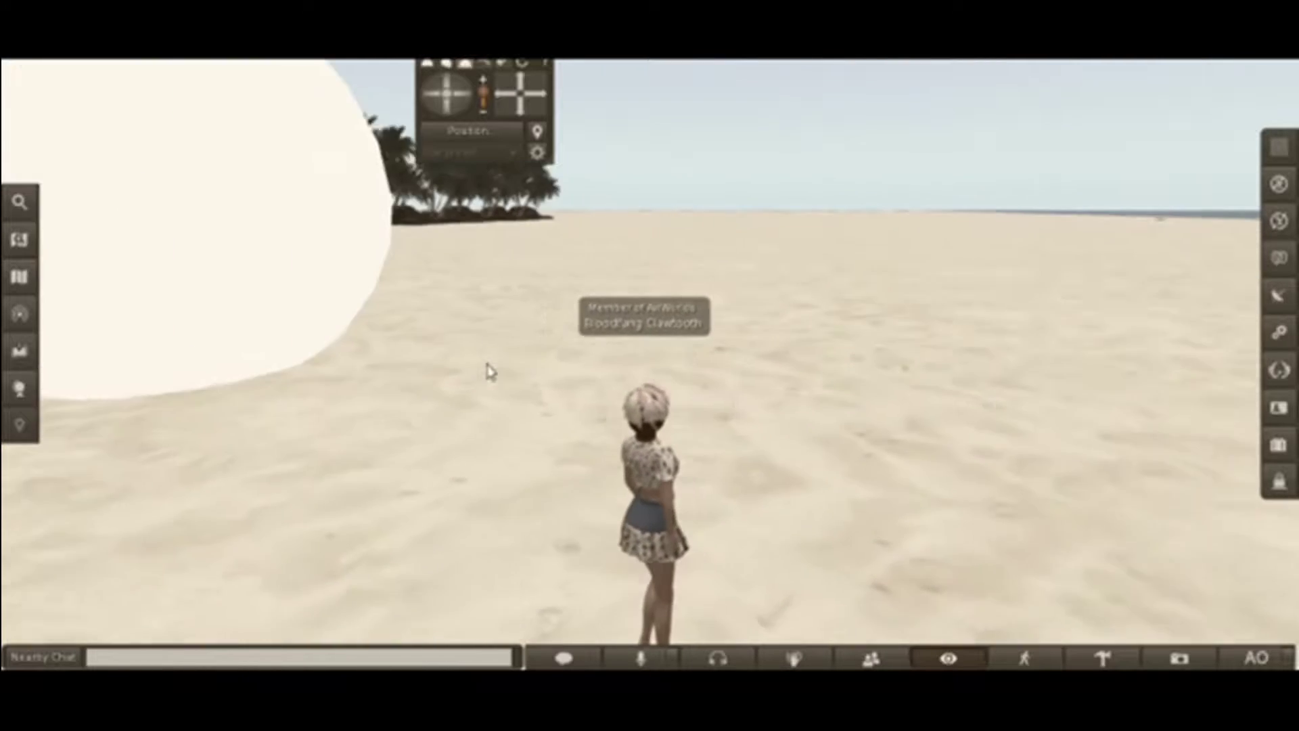
pyautogui.press('Left')
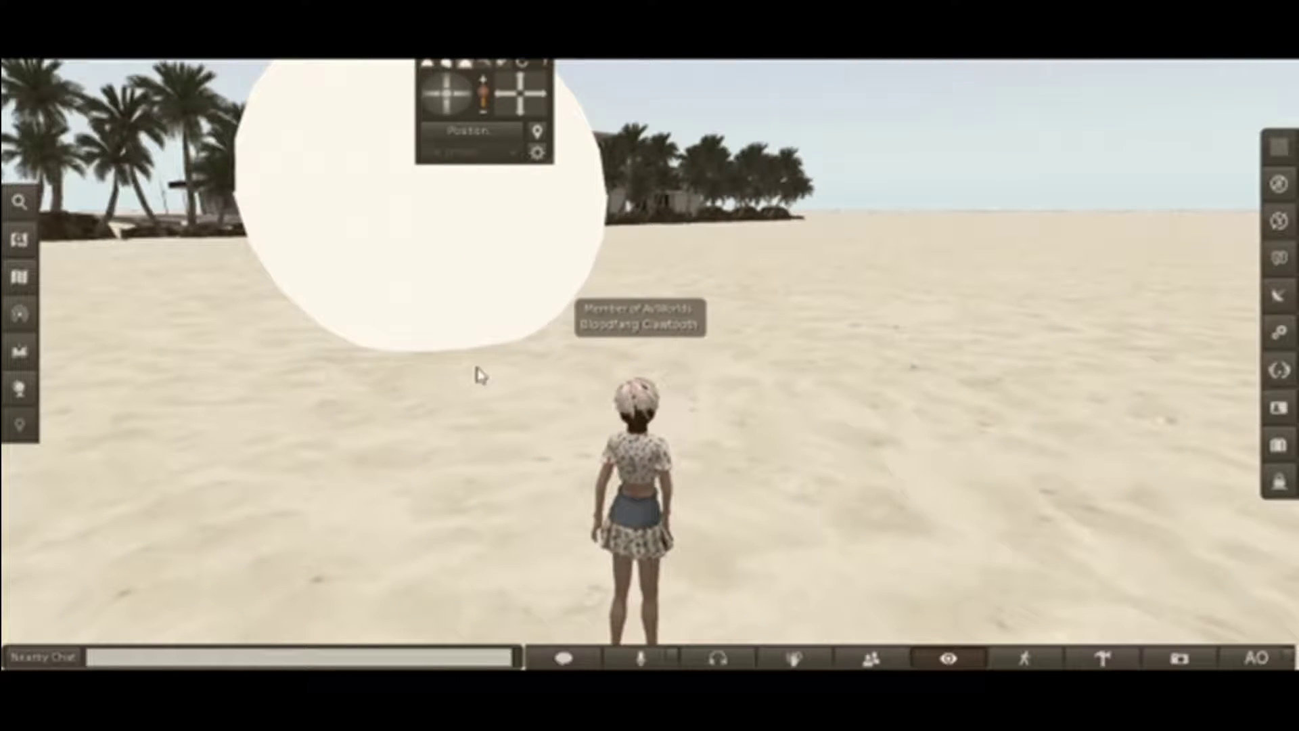
# Reopen the linked dome for editing, turn off Phantom and unlink its two parts
pyautogui.rightClick(445, 264)
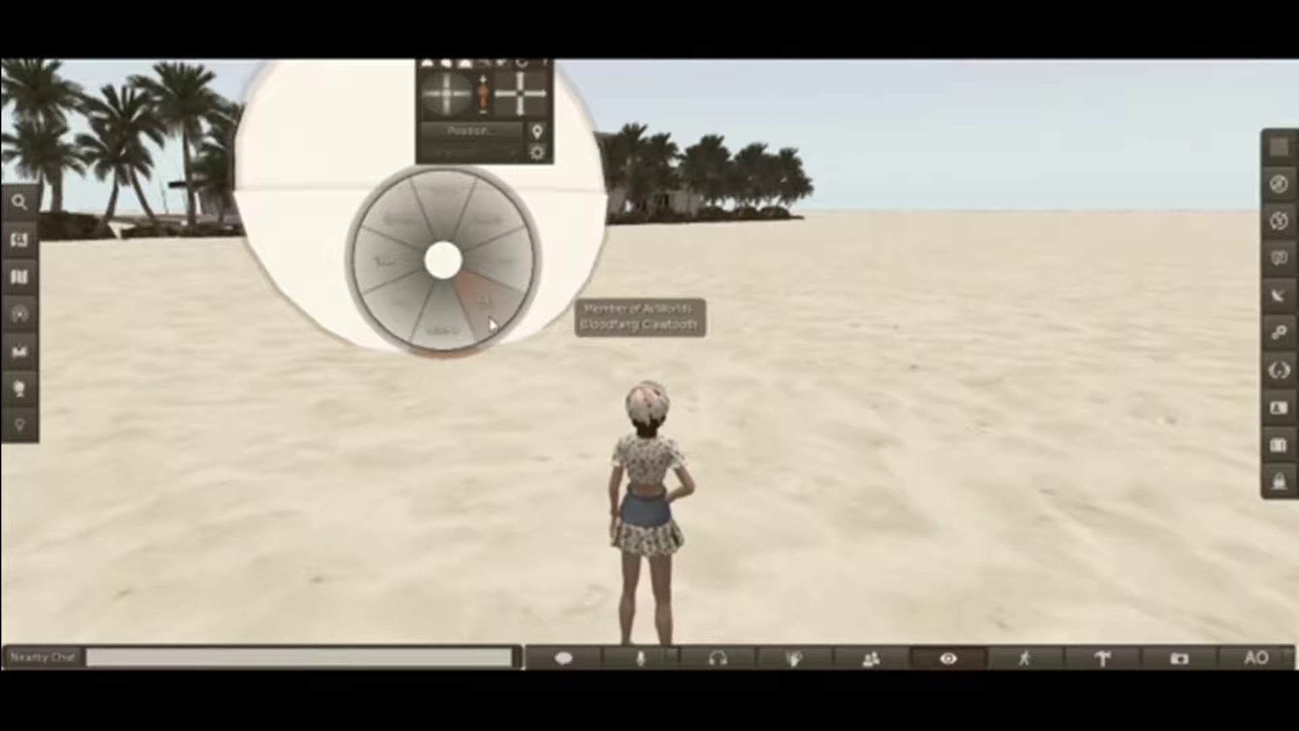
pyautogui.click(491, 323)
pyautogui.moveTo(502, 96); pyautogui.dragTo(523, 84)
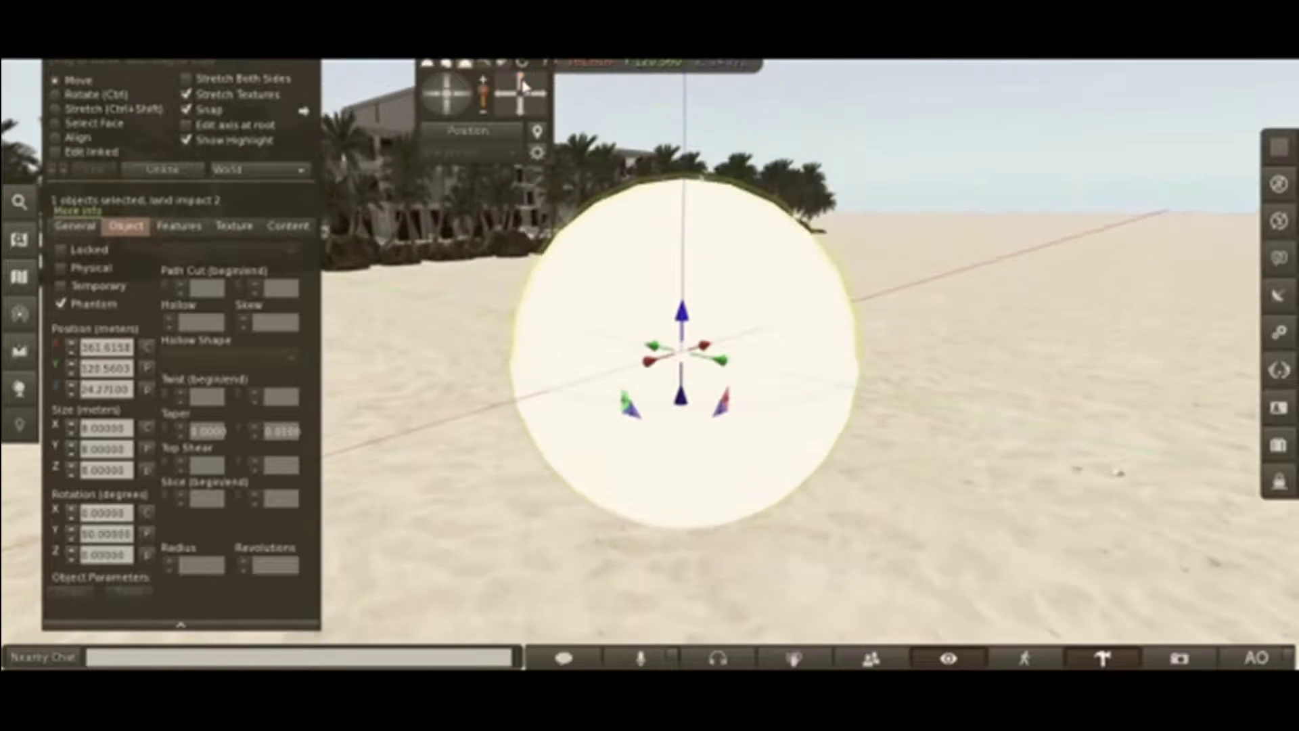
pyautogui.click(60, 303)
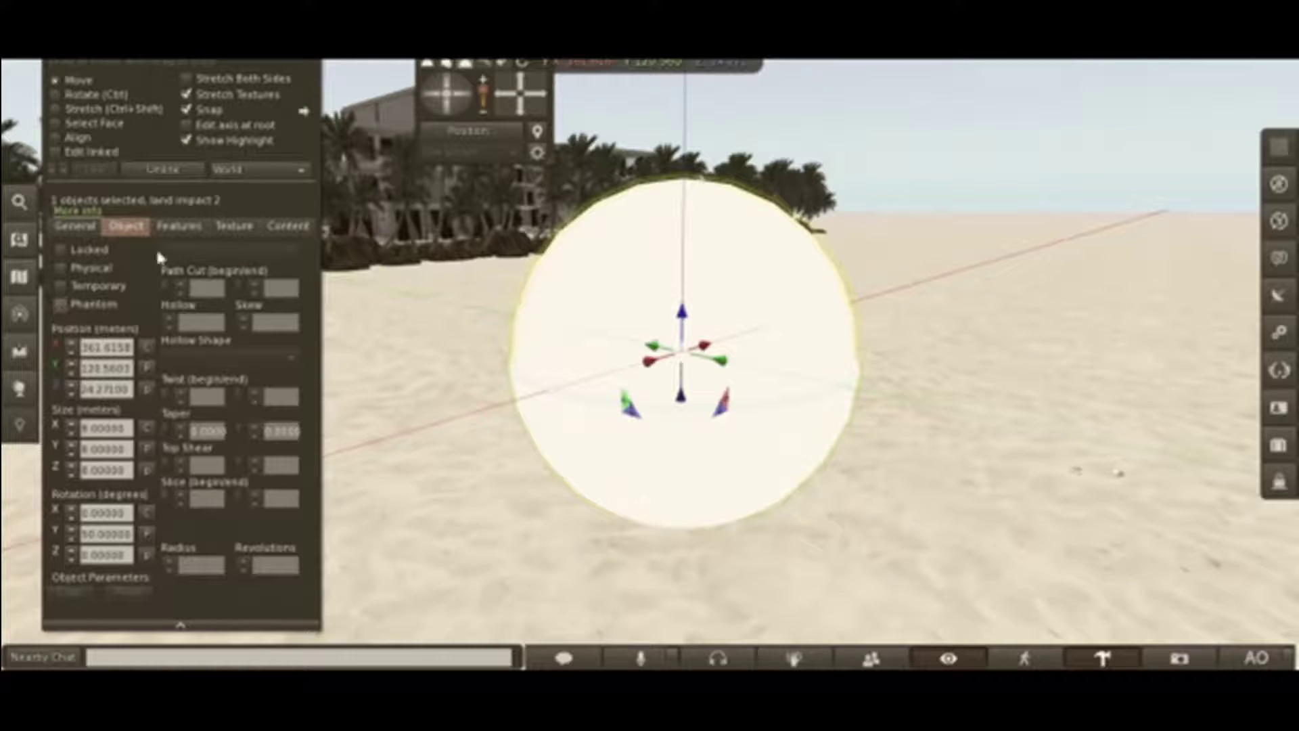
pyautogui.click(157, 172)
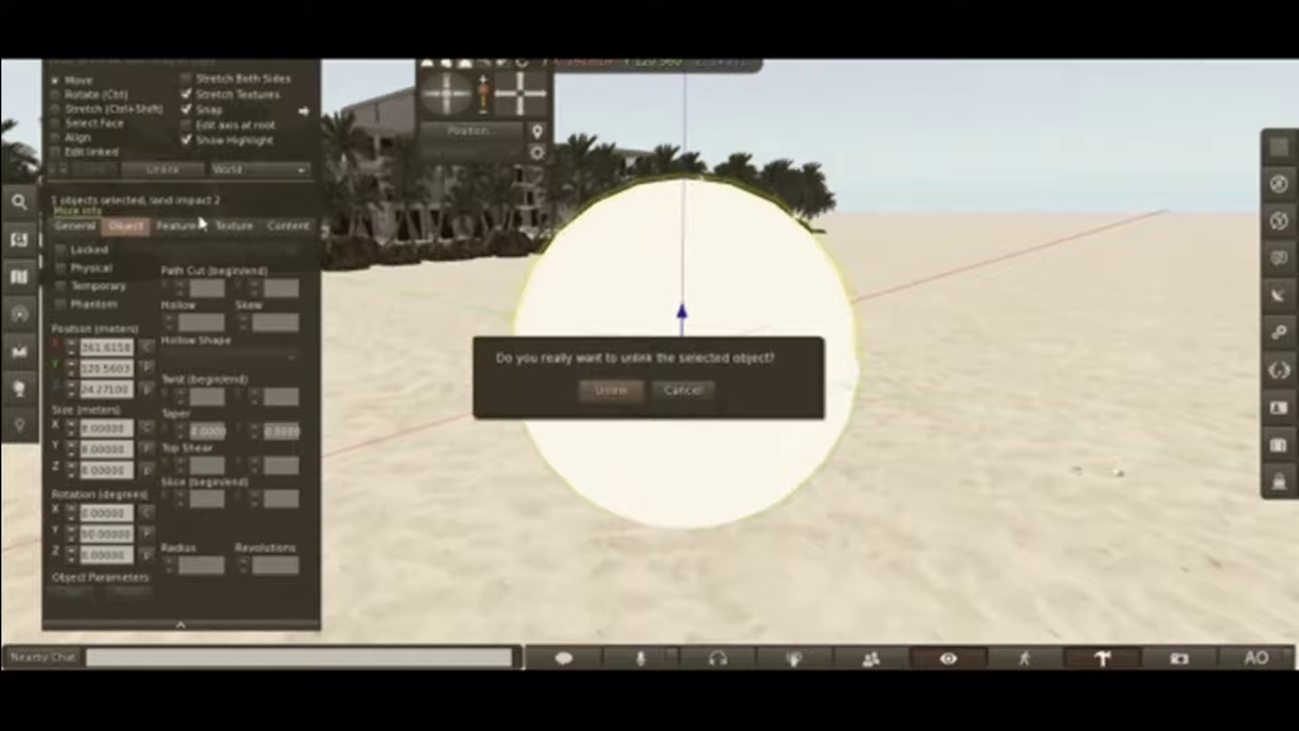
pyautogui.click(601, 398)
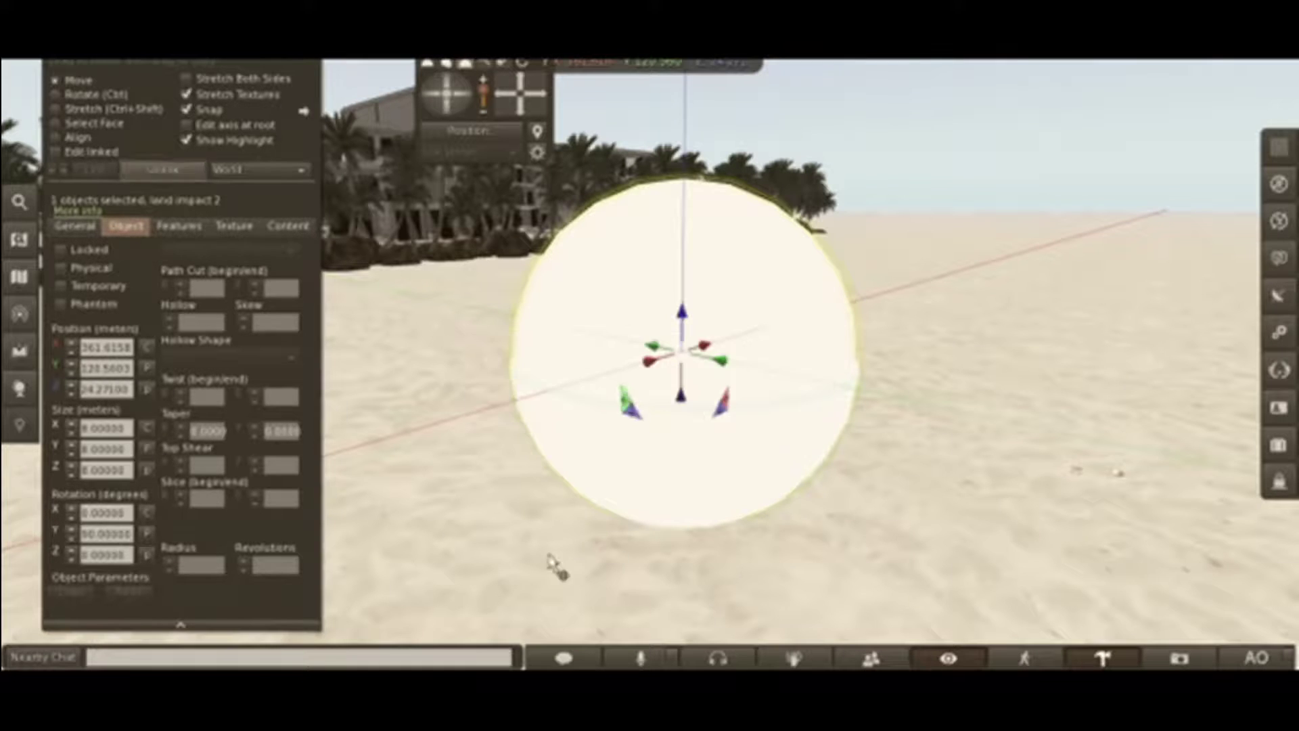
# Raise the hollow sphere to about Z 29.62 m to check both separated parts, and undo the move
pyautogui.click(583, 541)
pyautogui.click(699, 310)
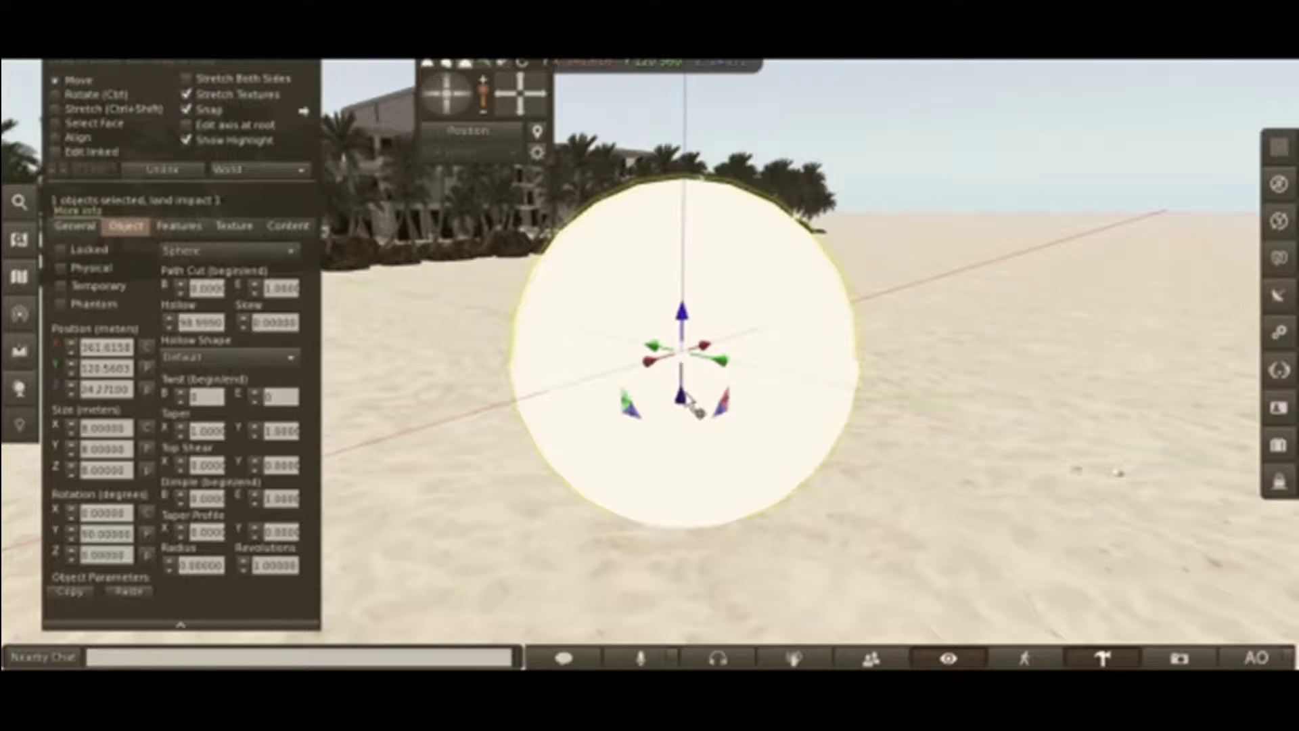
pyautogui.moveTo(680, 389); pyautogui.dragTo(739, 176)
pyautogui.click(722, 385)
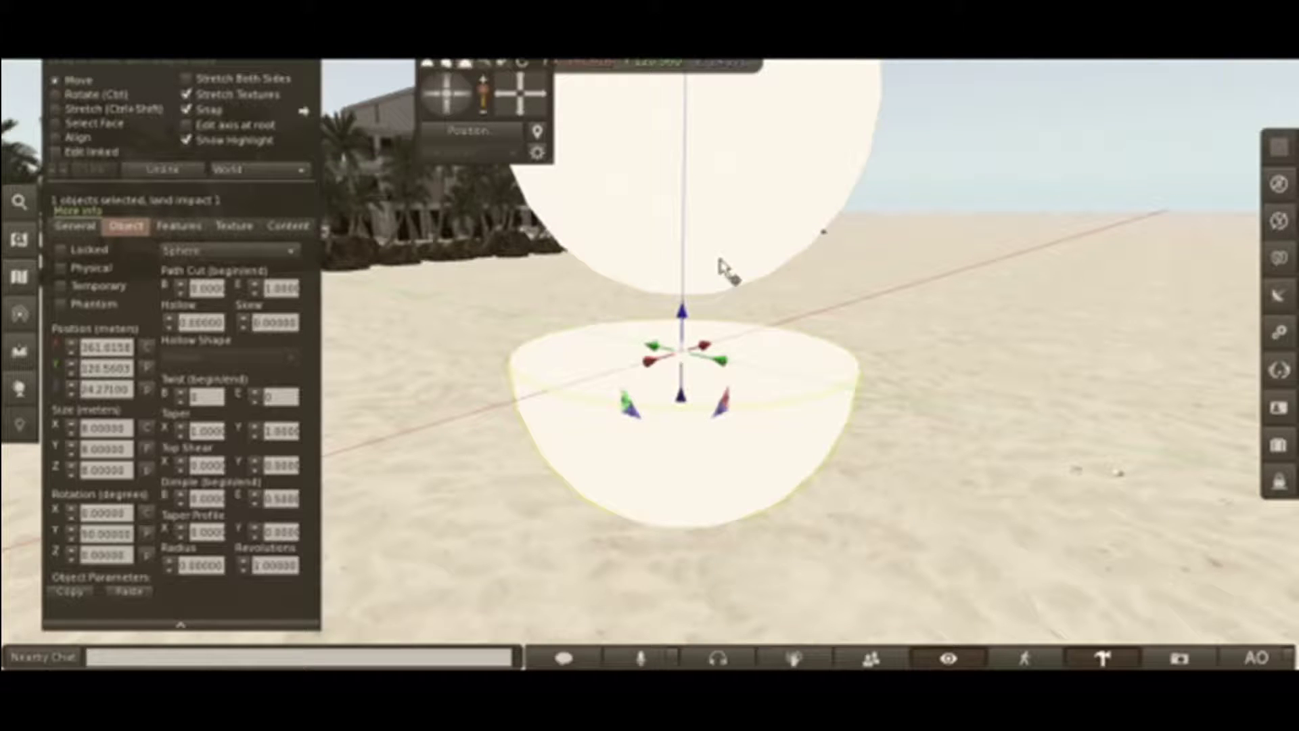
pyautogui.click(704, 212)
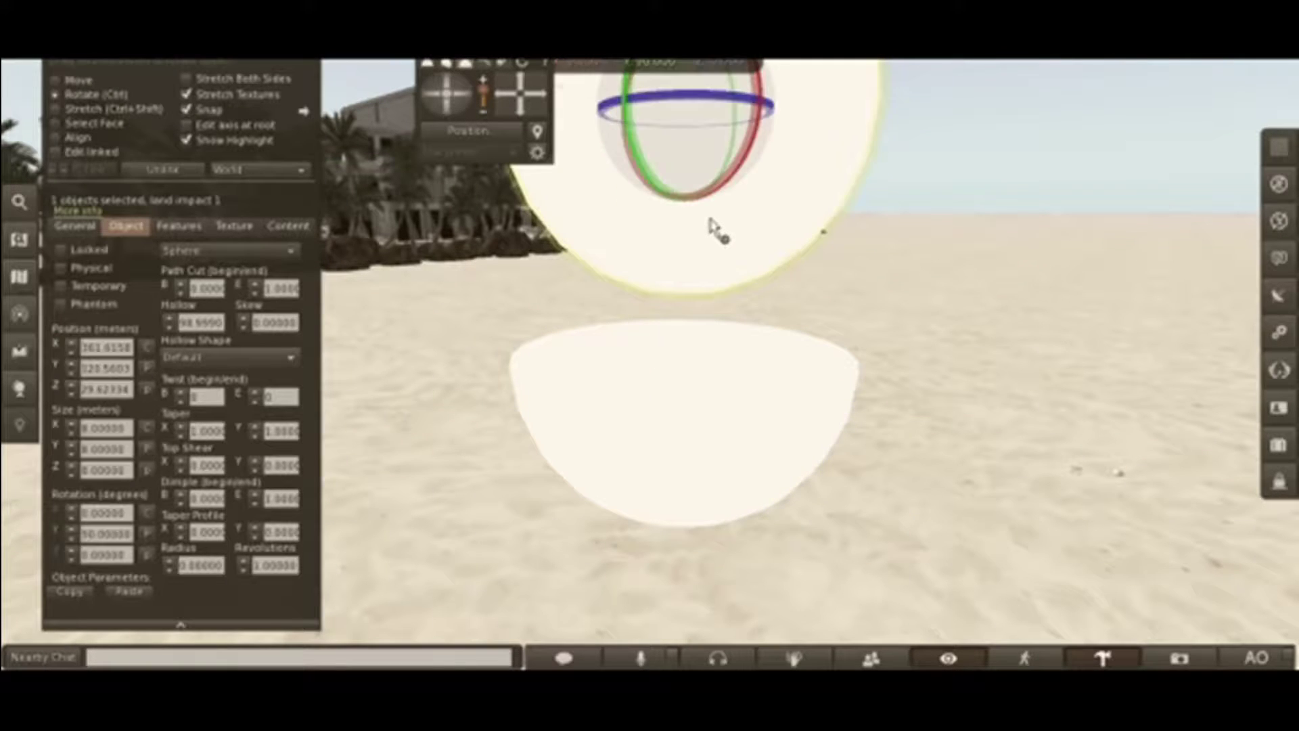
pyautogui.hotkey('ctrl', 'z')
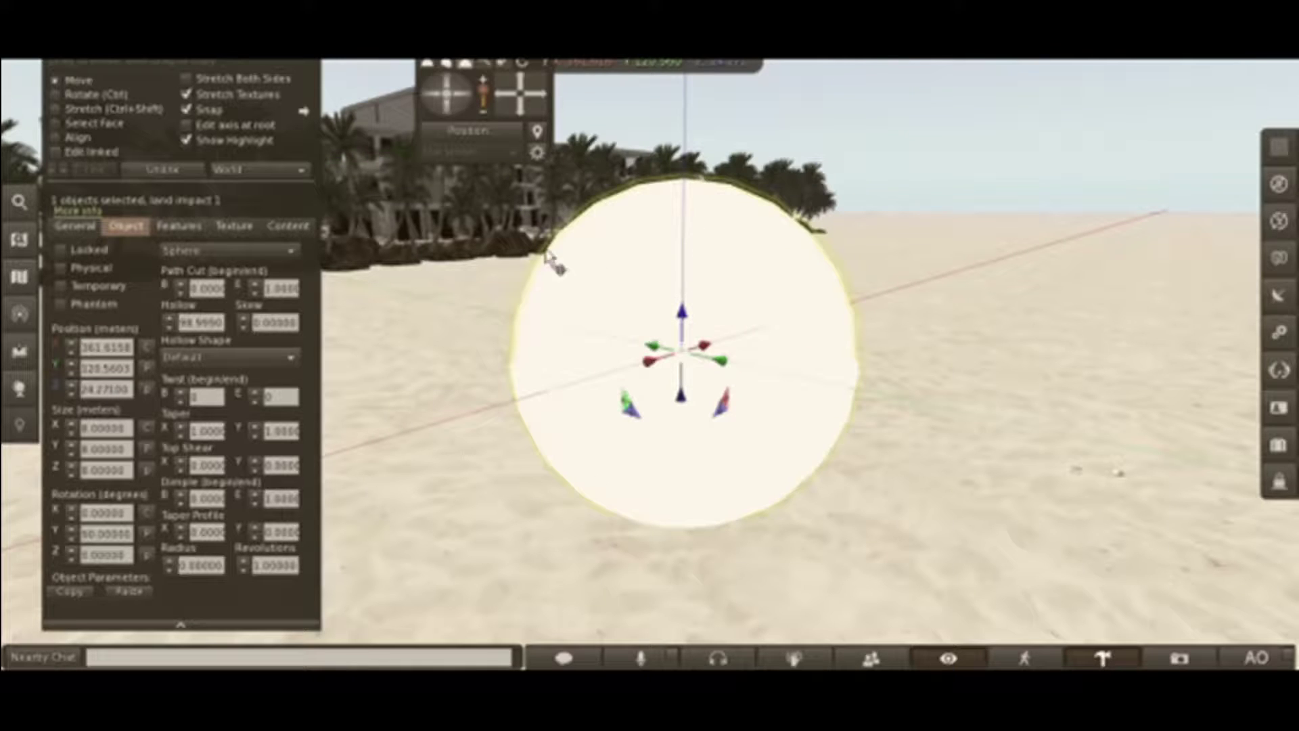
# Reopen the hollow sphere for editing, make it Phantom, and finish editing
pyautogui.hotkey('ctrl', 'w')
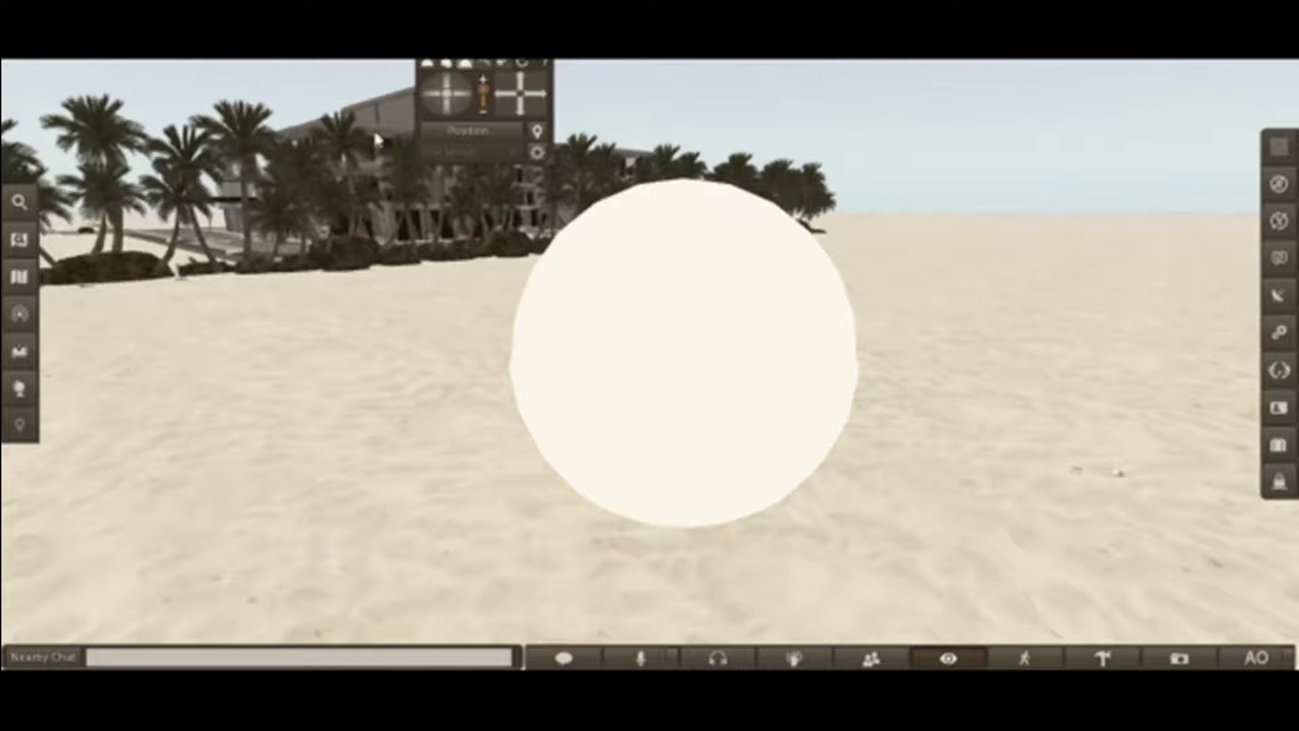
pyautogui.rightClick(675, 225)
pyautogui.click(724, 262)
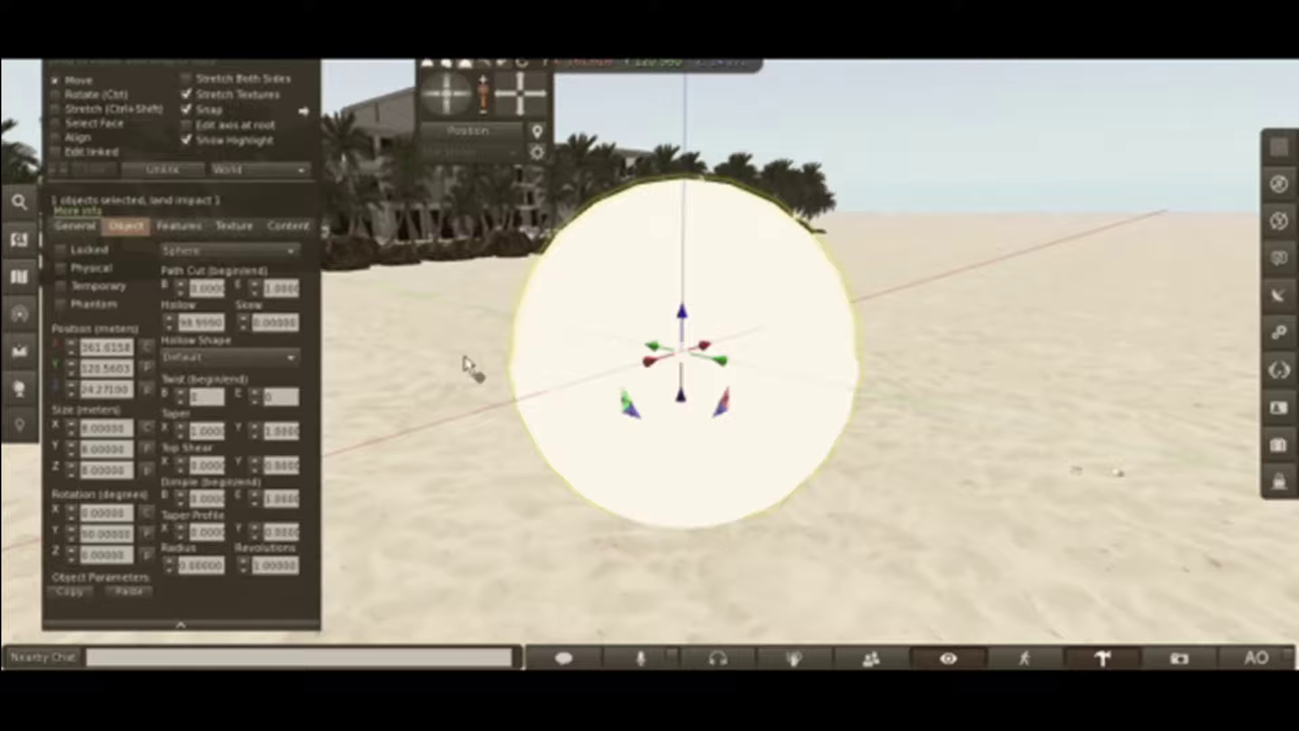
pyautogui.click(61, 306)
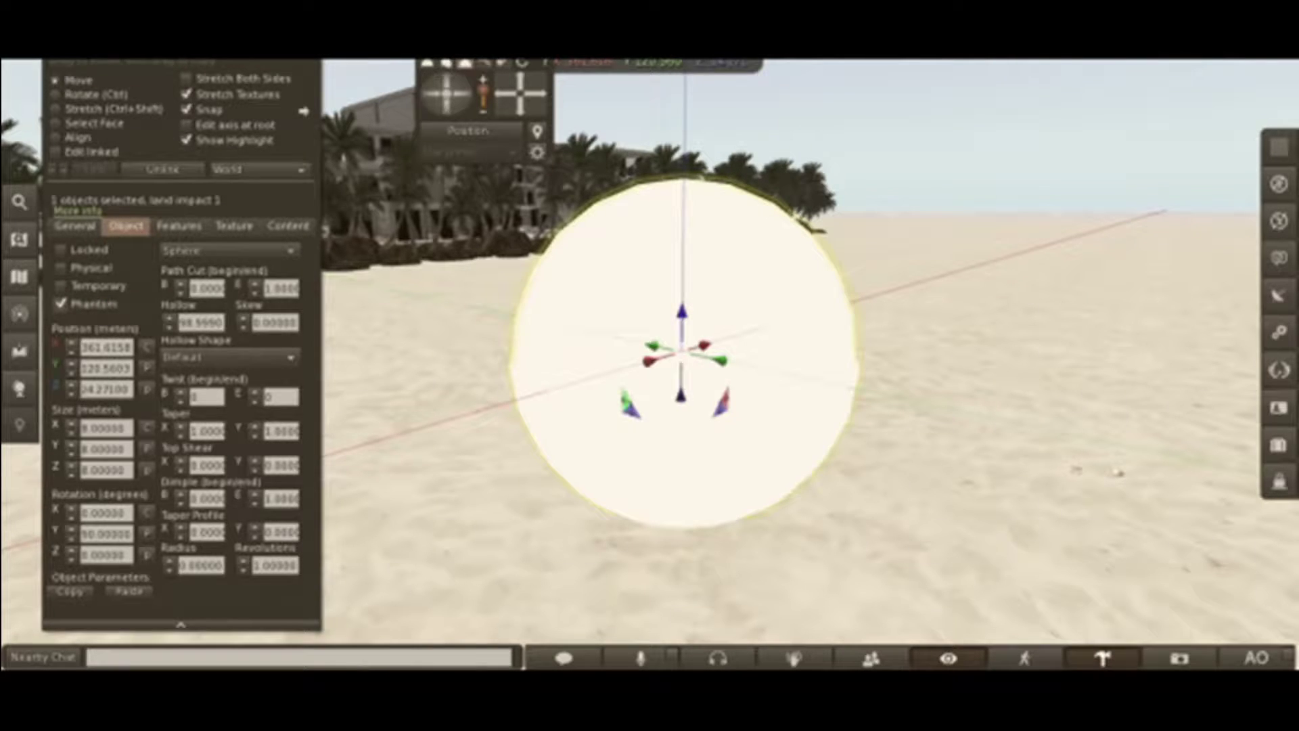
pyautogui.hotkey('ctrl', 'b')
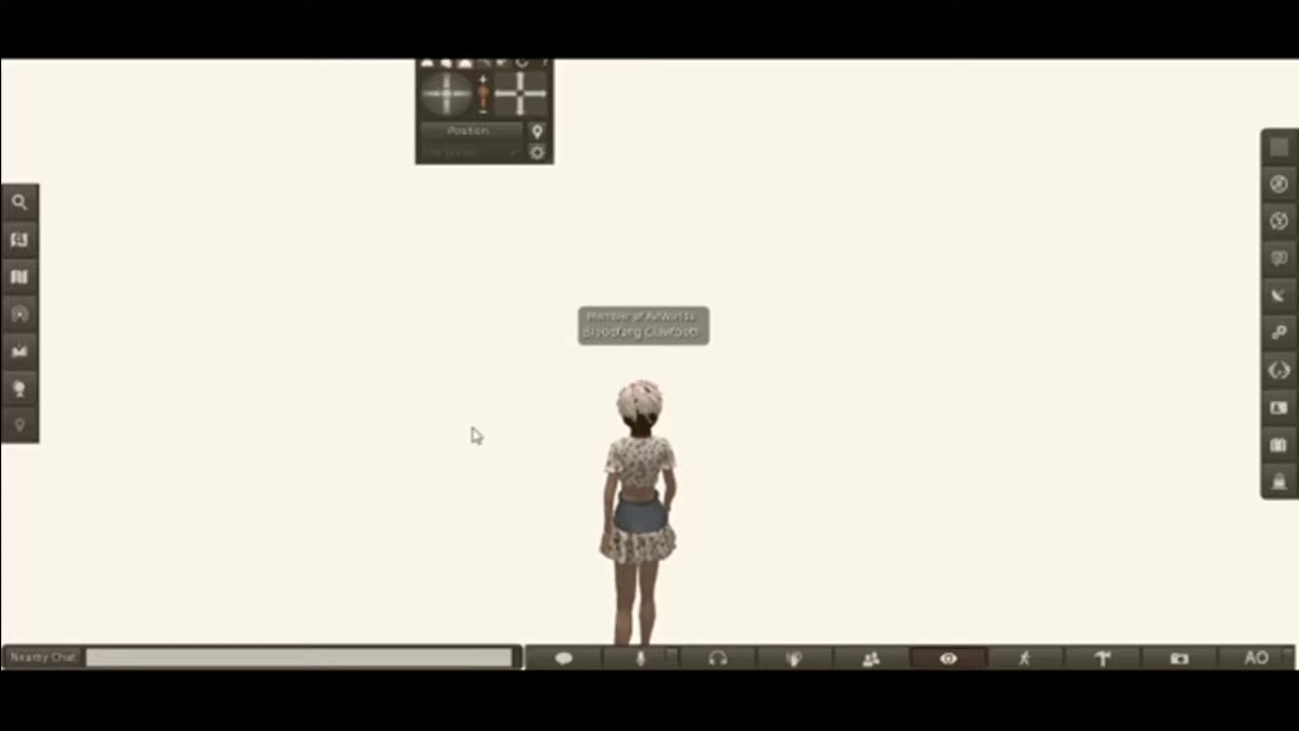
# View the avatar from the front inside the dome and set the sky to StrawberrySingh.com - Closeups[WL]
pyautogui.click(435, 65)
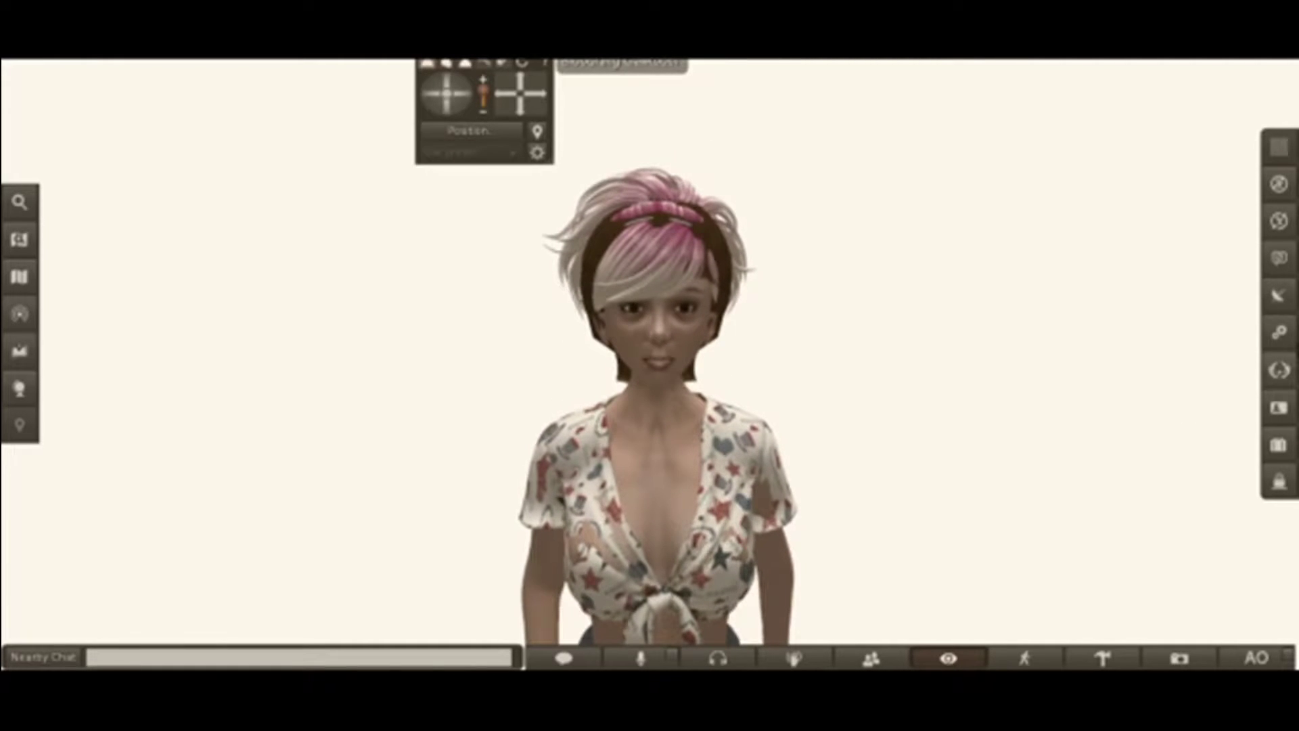
pyautogui.click(1281, 372)
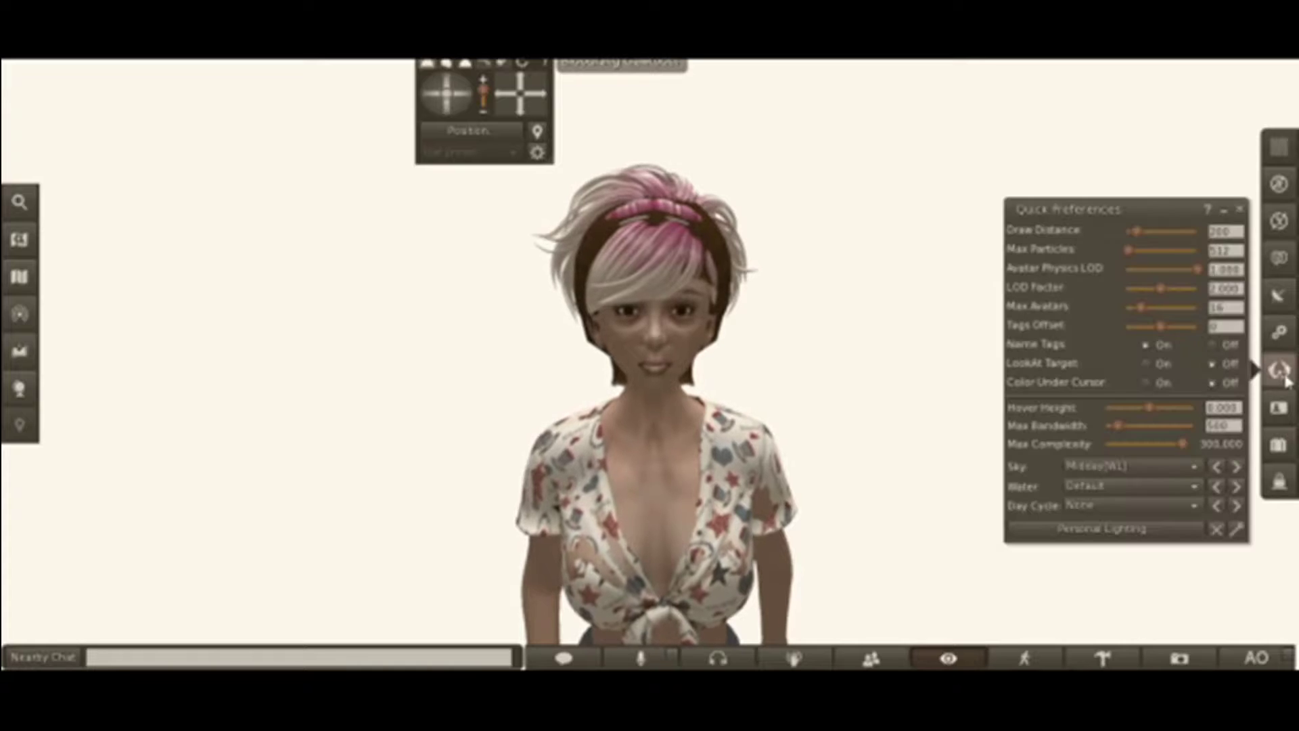
pyautogui.click(1184, 475)
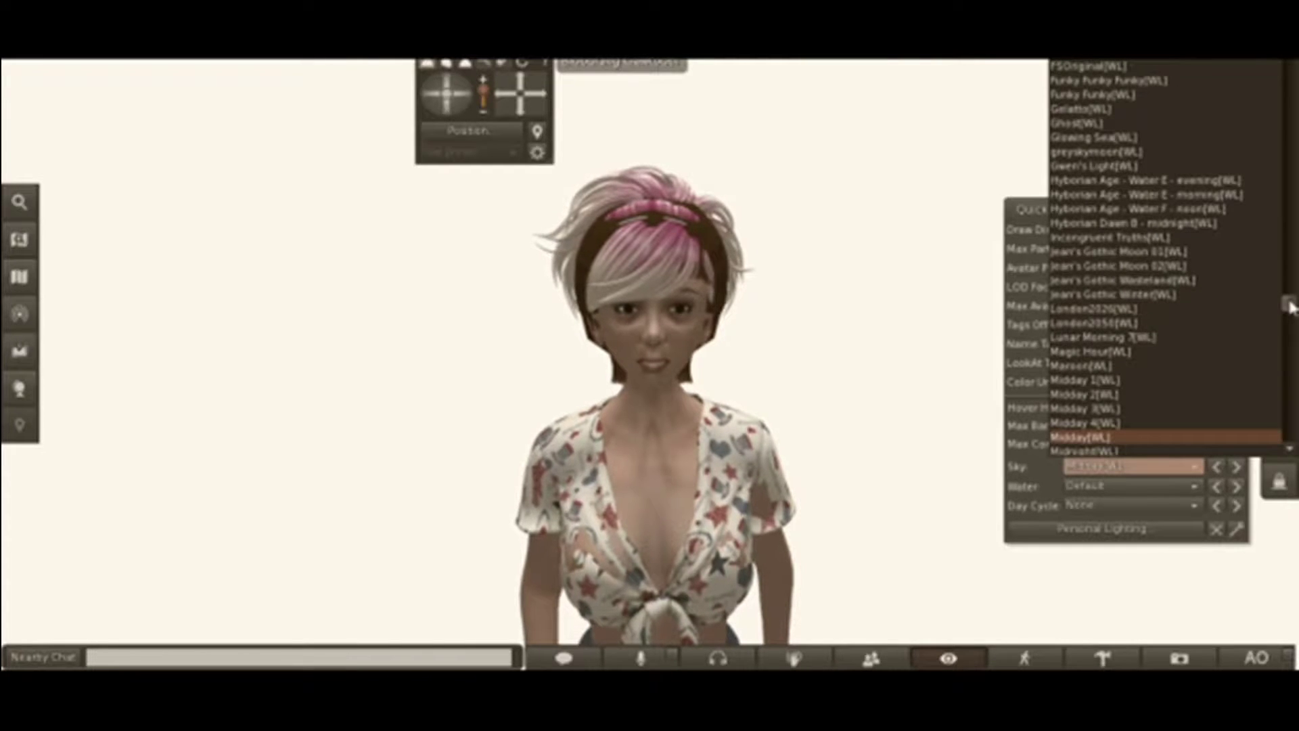
pyautogui.moveTo(1289, 306); pyautogui.dragTo(1289, 428)
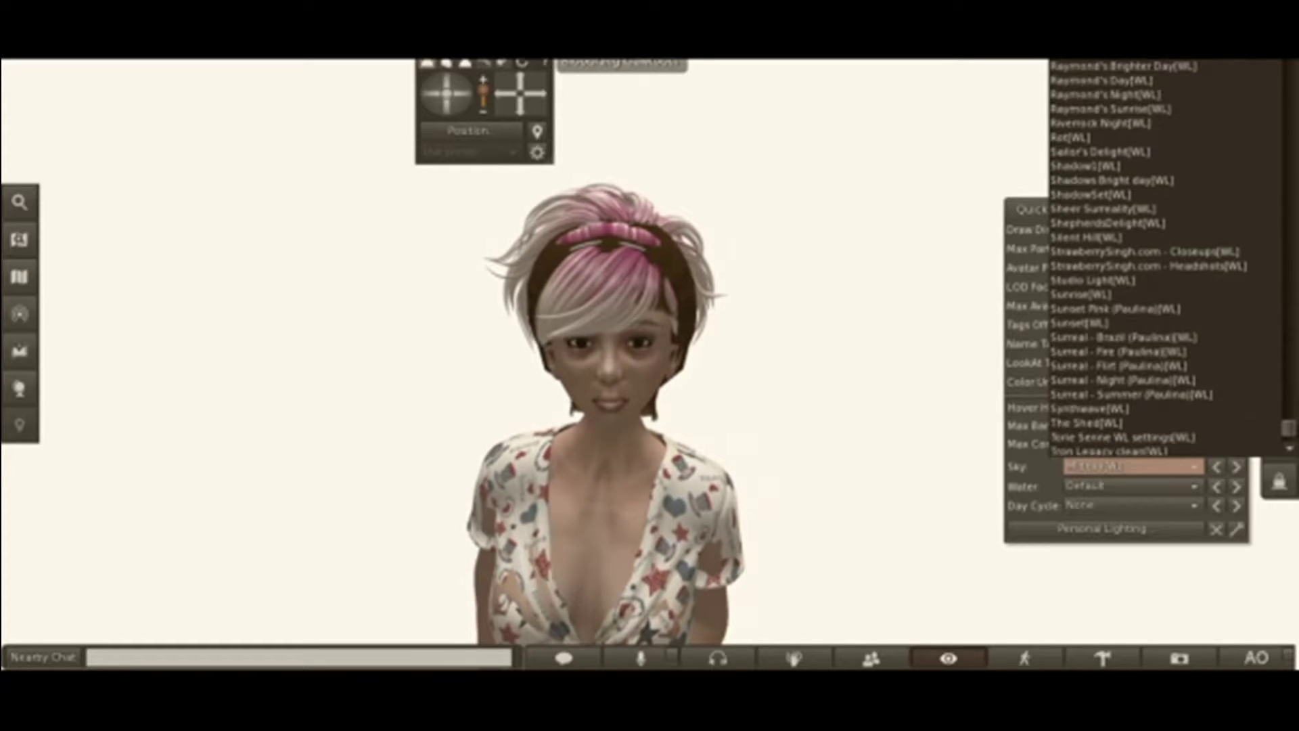
pyautogui.click(1215, 250)
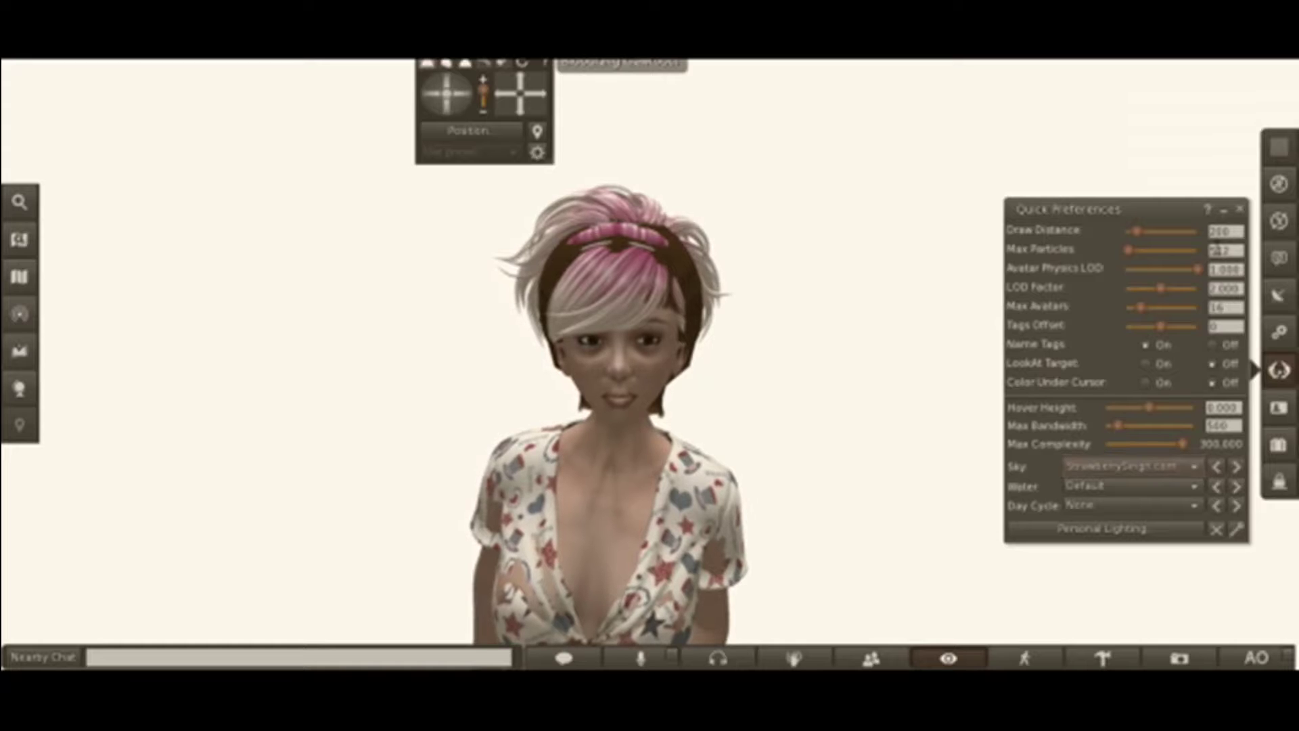
pyautogui.click(1280, 378)
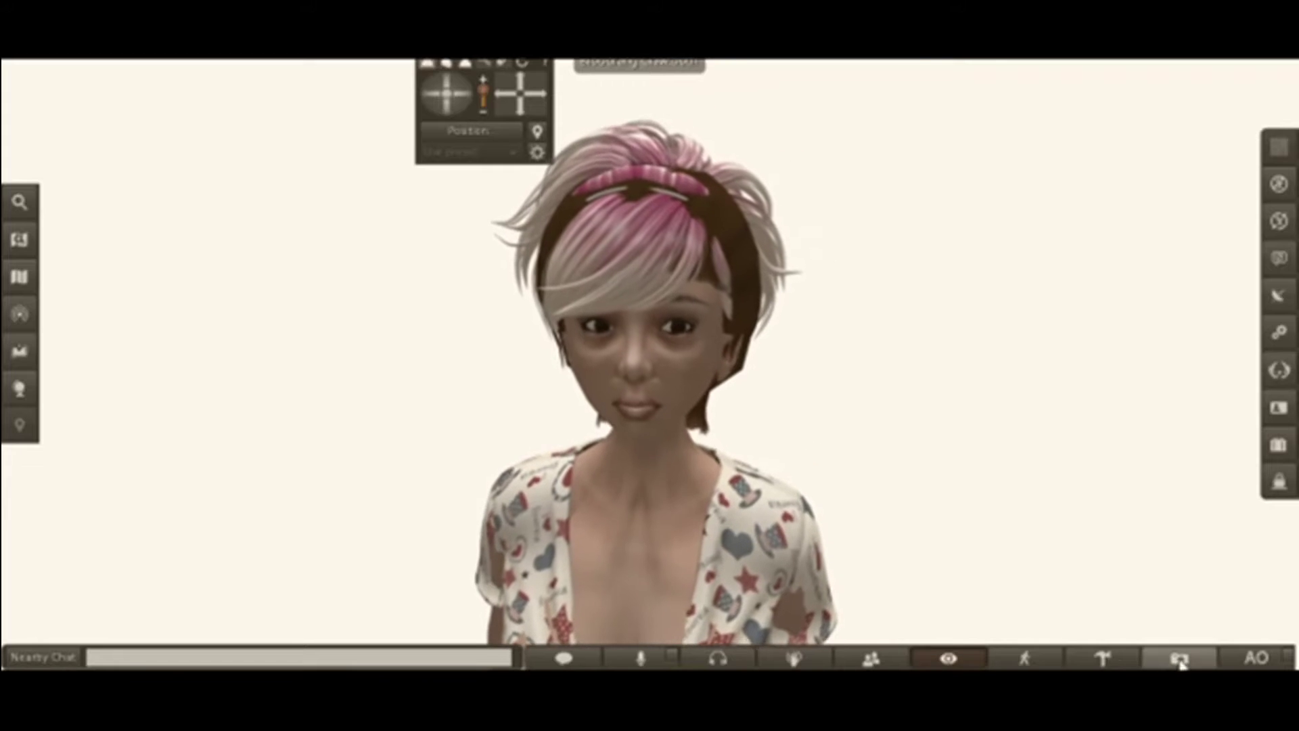
# Take a snapshot of the avatar against the white dome, save it to disk as a 1024x768 PNG, and close the snapshot window
pyautogui.click(1179, 658)
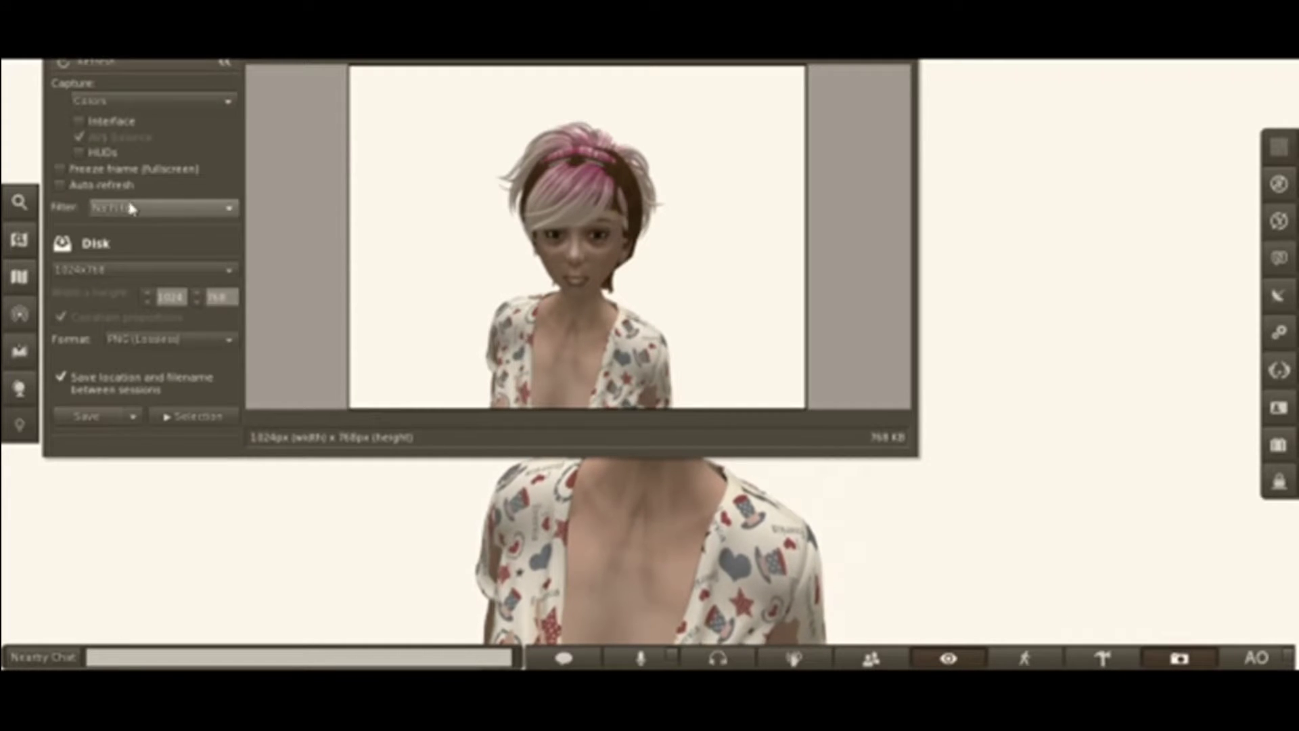
pyautogui.click(130, 416)
pyautogui.click(112, 451)
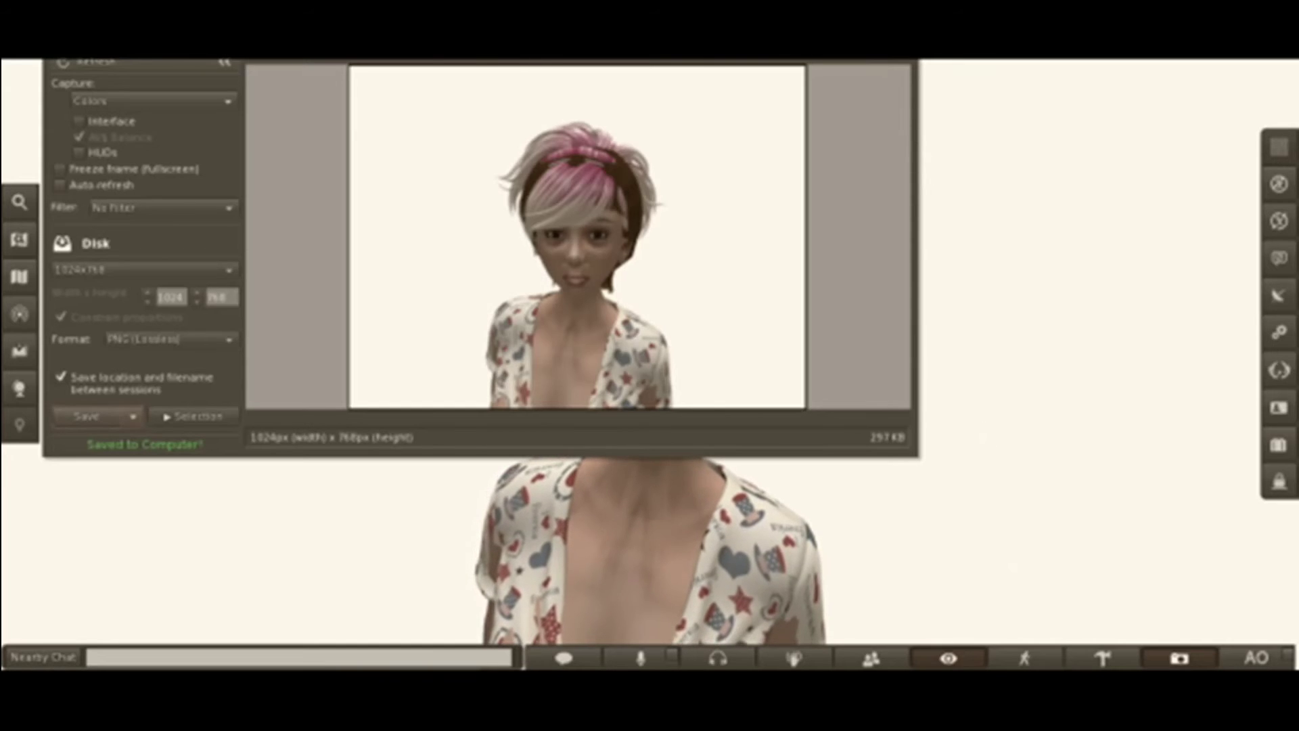
pyautogui.click(906, 54)
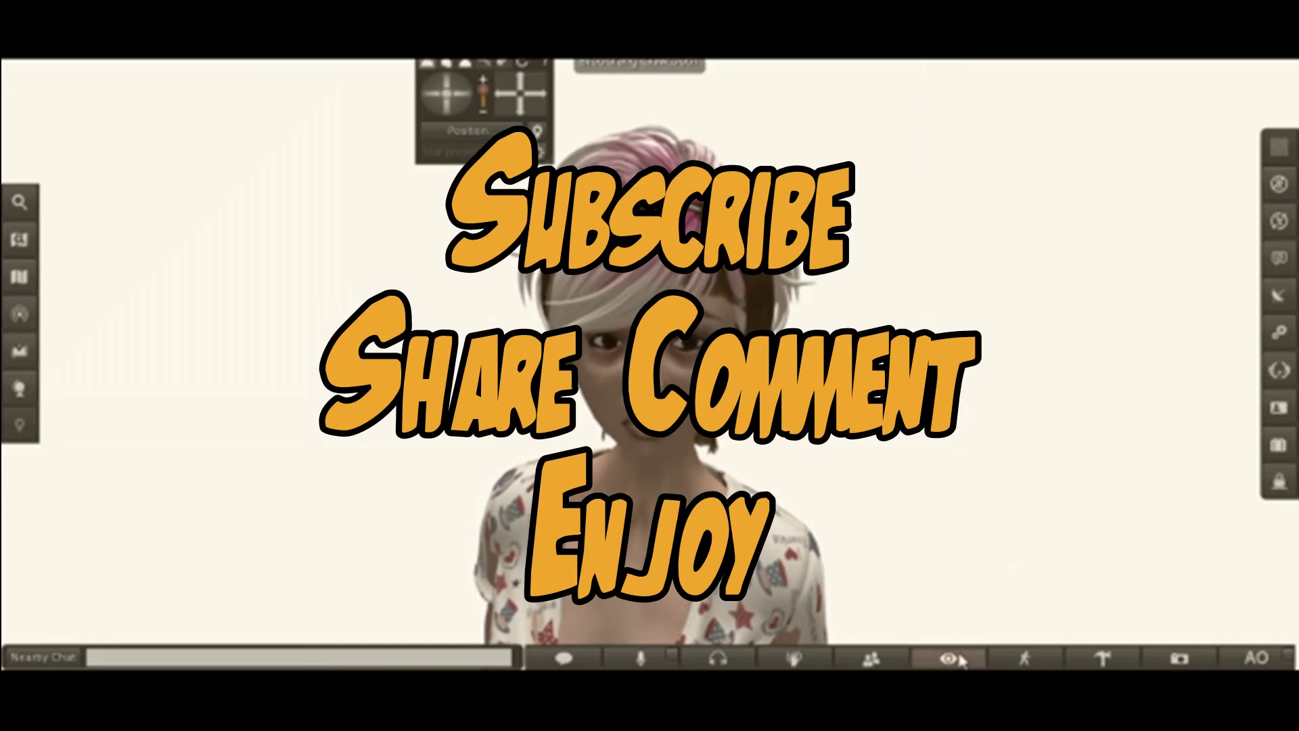